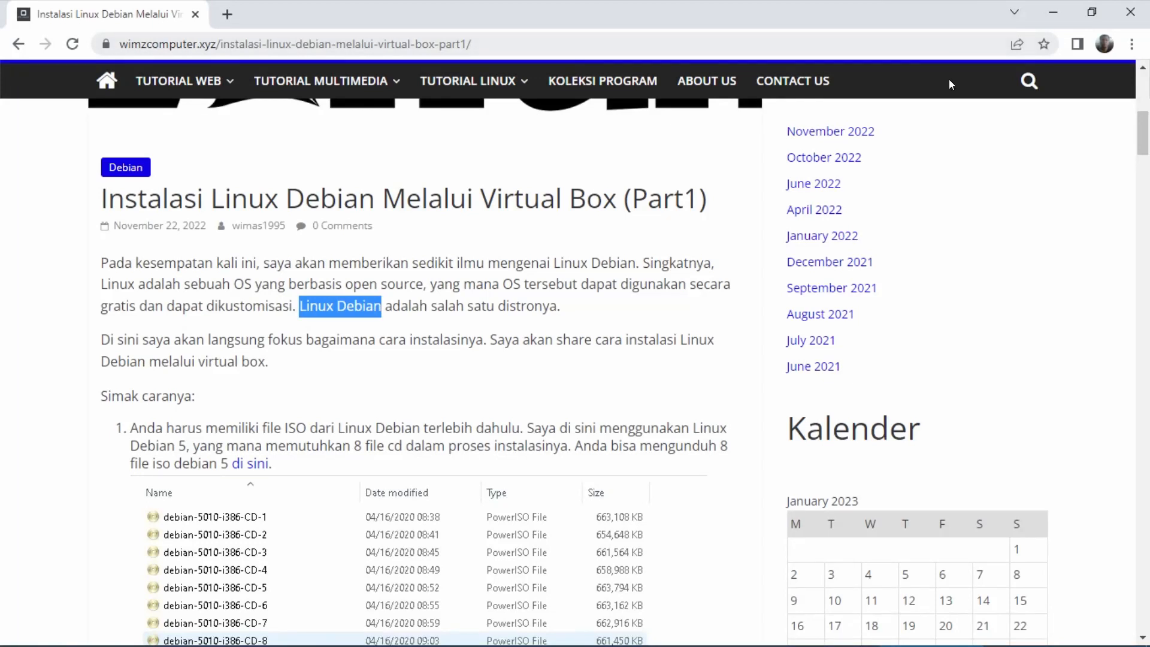
Review the article title, highlighting "Instalasi Linux Debian Melalui Virtual Box", "Part1", "Virtual Box" and "Linux Debian" in turn
{"action": "left_click", "coordinate": [529, 290]}
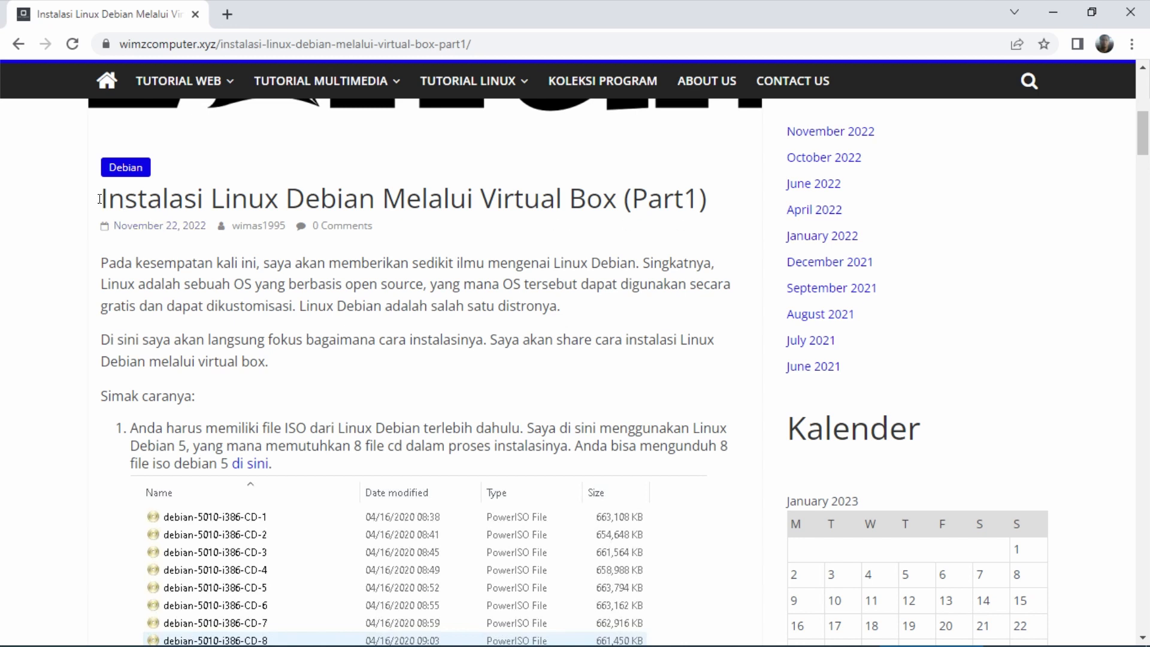
{"action": "left_click_drag", "start_coordinate": [100, 199], "coordinate": [615, 194]}
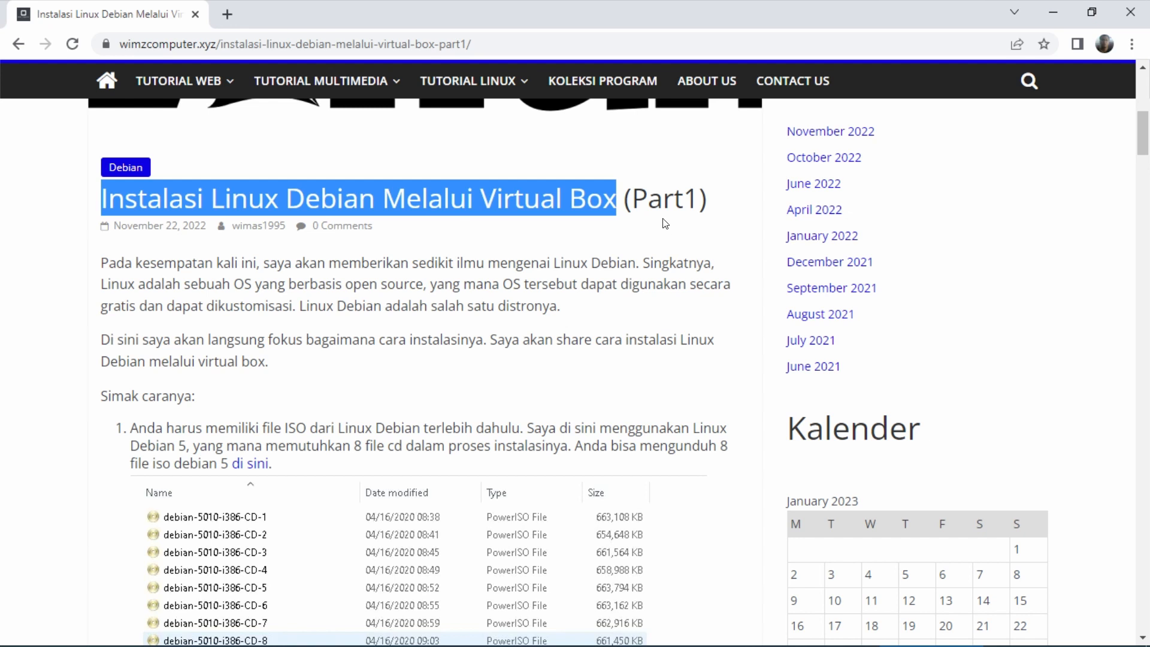
{"action": "left_click_drag", "start_coordinate": [634, 195], "coordinate": [700, 195]}
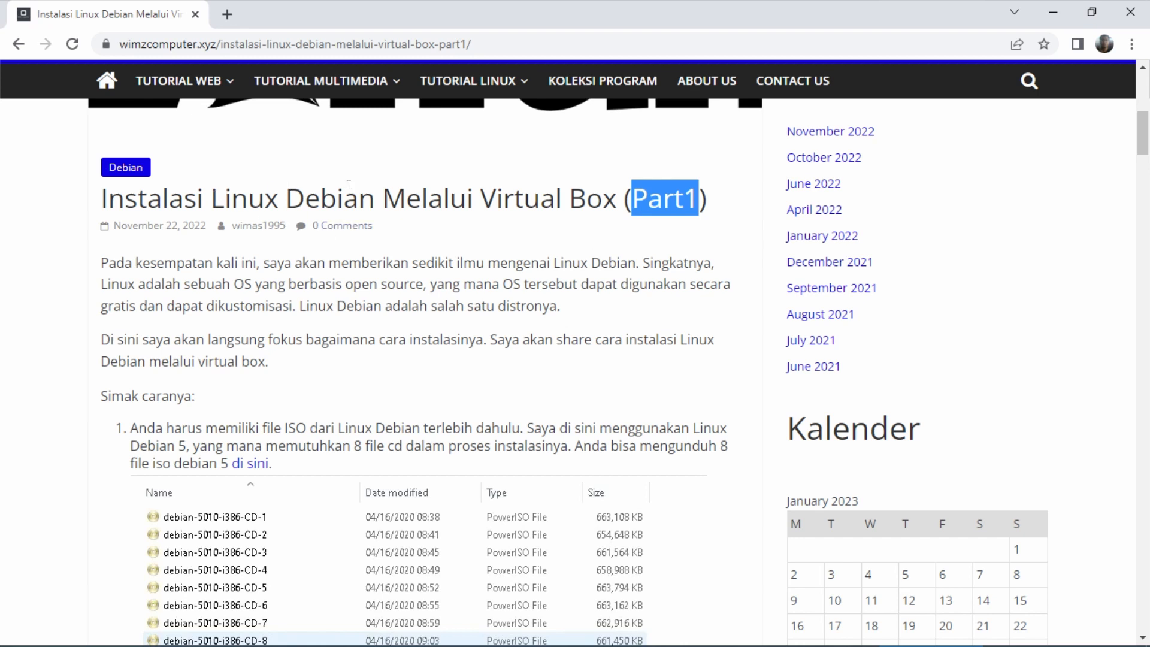
{"action": "left_click_drag", "start_coordinate": [483, 195], "coordinate": [623, 197]}
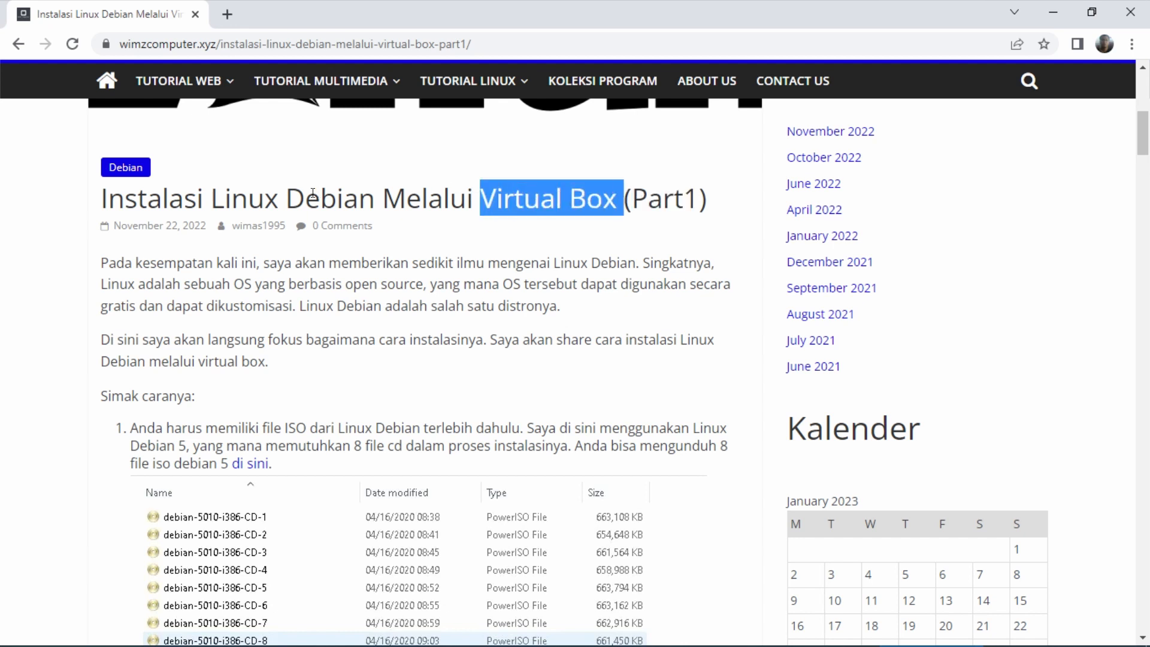
{"action": "left_click_drag", "start_coordinate": [207, 200], "coordinate": [371, 201]}
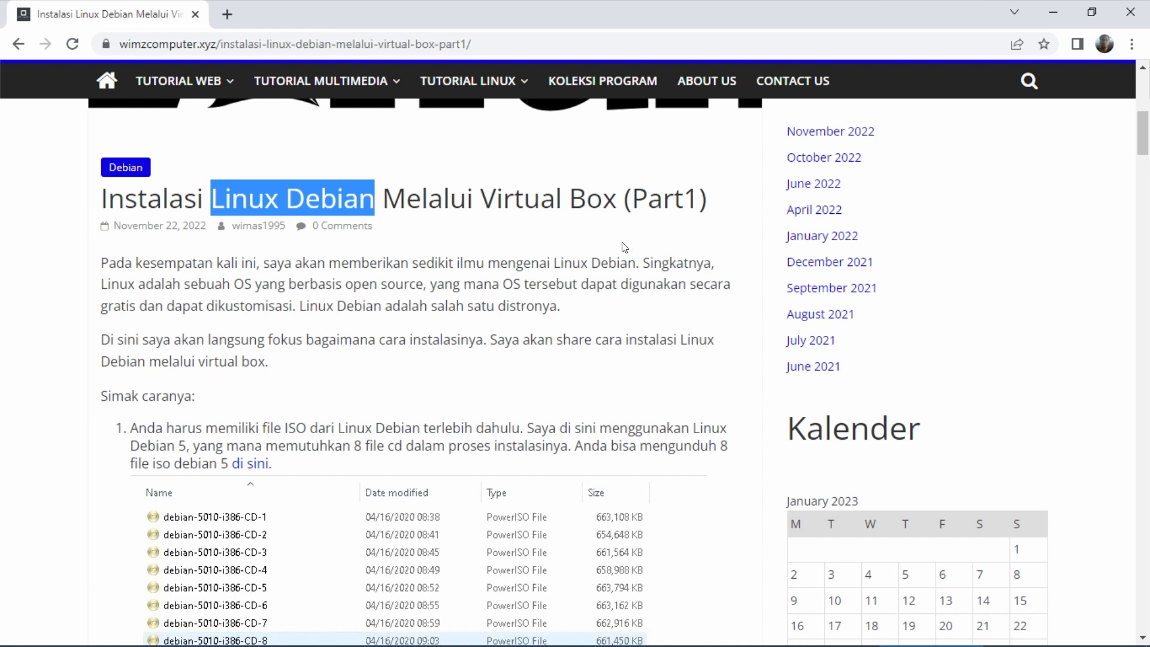
{"action": "left_click", "coordinate": [748, 289]}
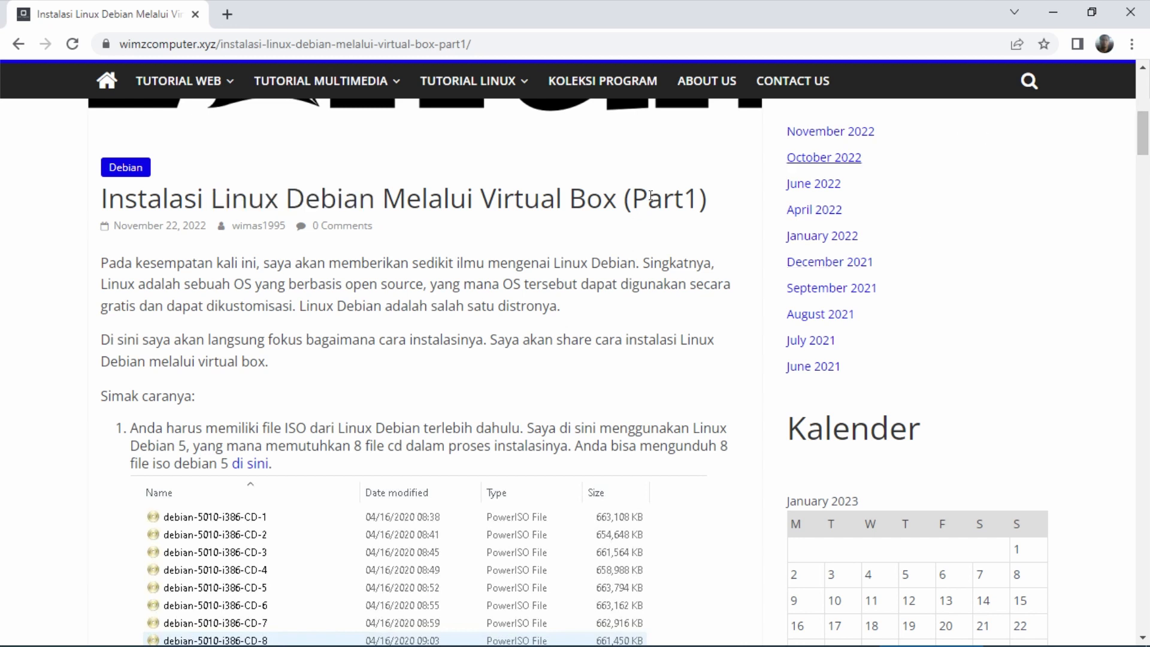
{"action": "scroll", "coordinate": [387, 302], "scroll_direction": "down", "scroll_amount": 2}
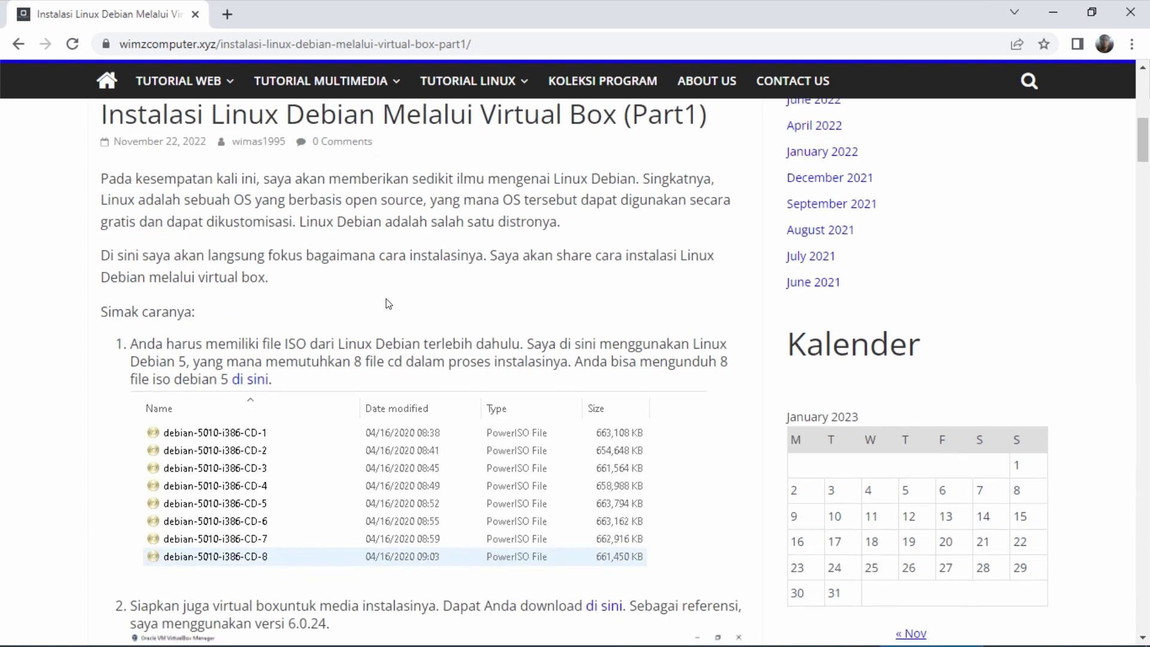
{"action": "scroll", "coordinate": [387, 303], "scroll_direction": "down", "scroll_amount": 3}
{"action": "scroll", "coordinate": [386, 302], "scroll_direction": "up", "scroll_amount": 5}
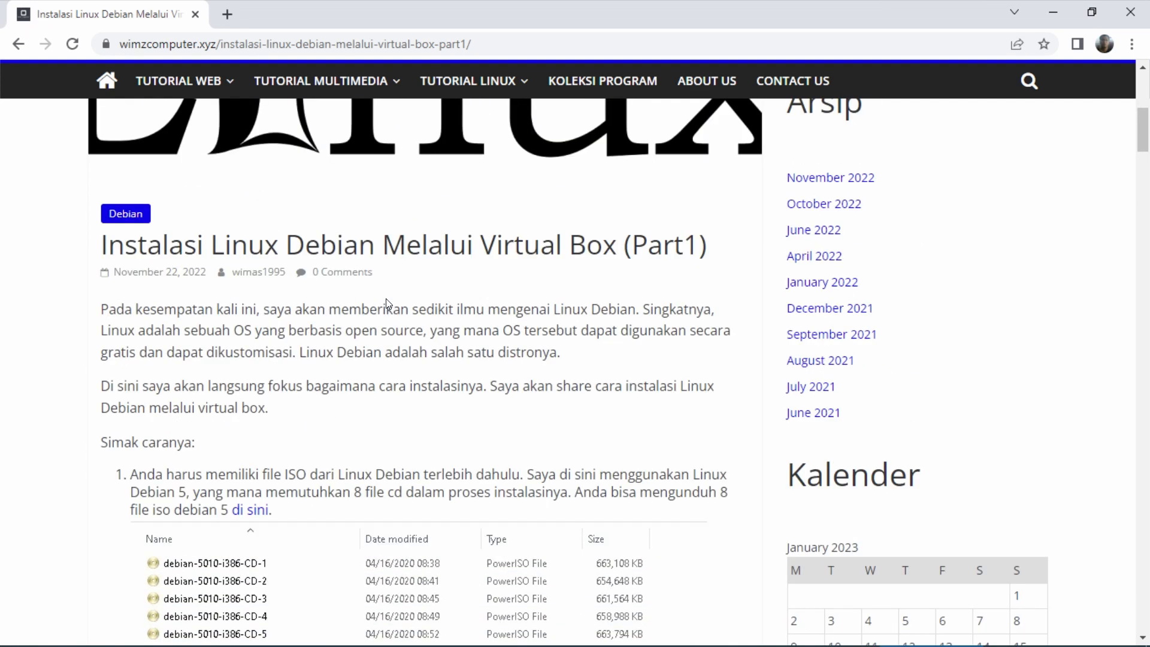
{"action": "scroll", "coordinate": [387, 302], "scroll_direction": "down", "scroll_amount": 2}
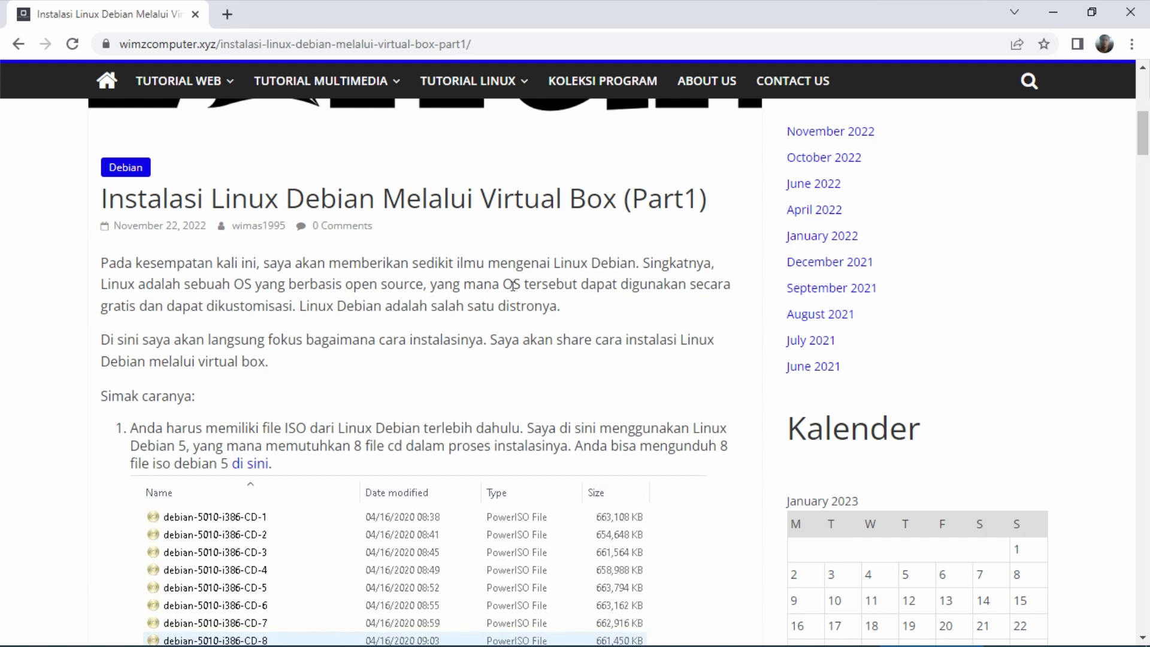
Read the article's introduction, highlighting "open source", the free and customisable wording, and "Linux Debian"
{"action": "left_click_drag", "start_coordinate": [346, 284], "coordinate": [421, 285]}
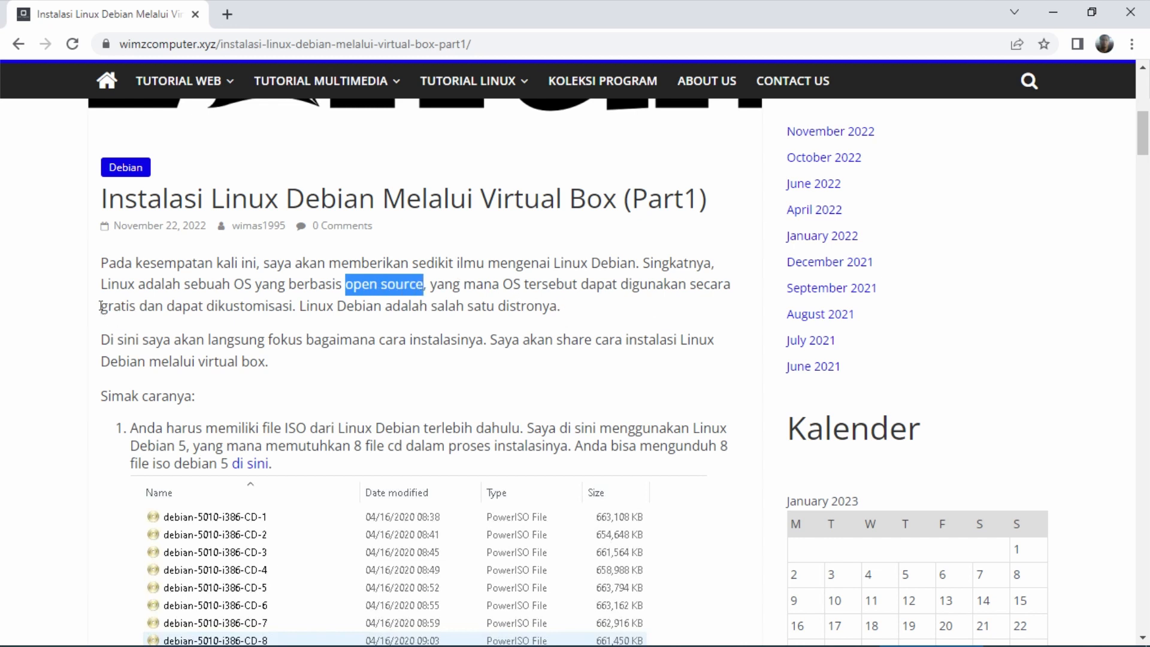
{"action": "left_click_drag", "start_coordinate": [100, 307], "coordinate": [296, 307]}
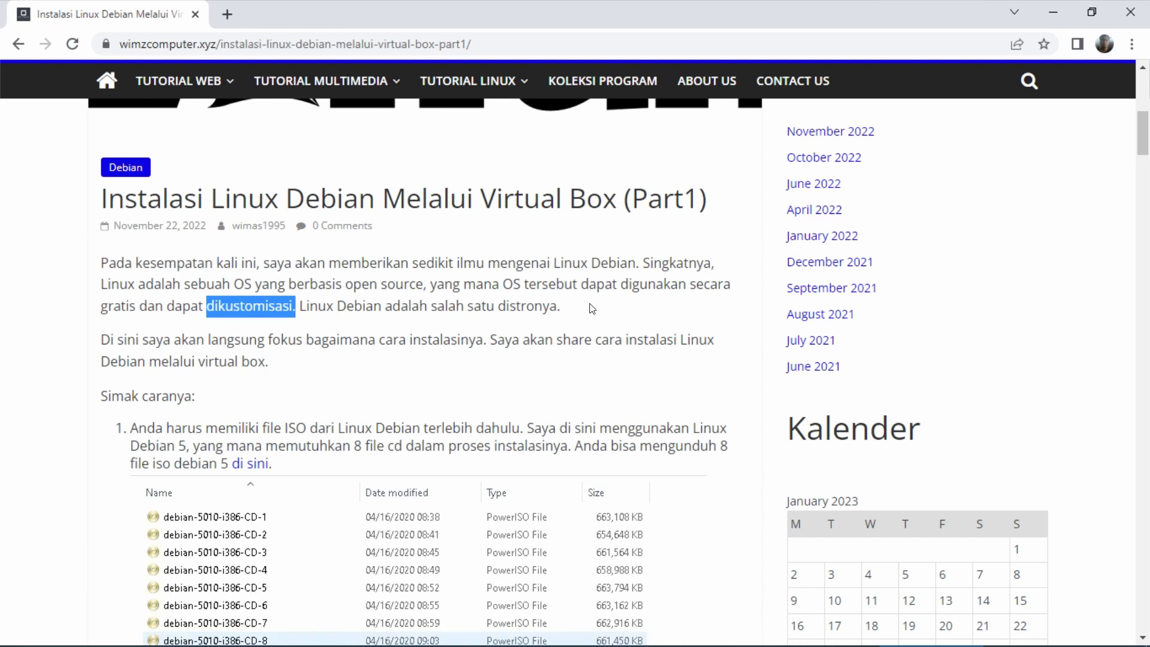
{"action": "left_click", "coordinate": [419, 318]}
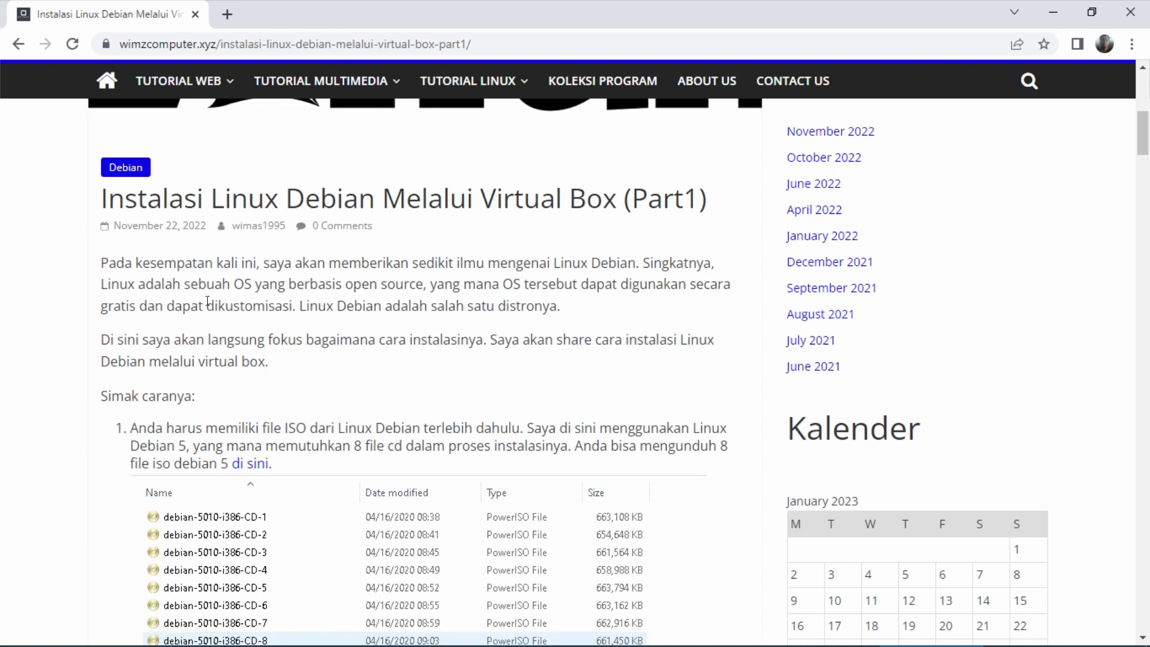
{"action": "left_click_drag", "start_coordinate": [207, 302], "coordinate": [294, 304]}
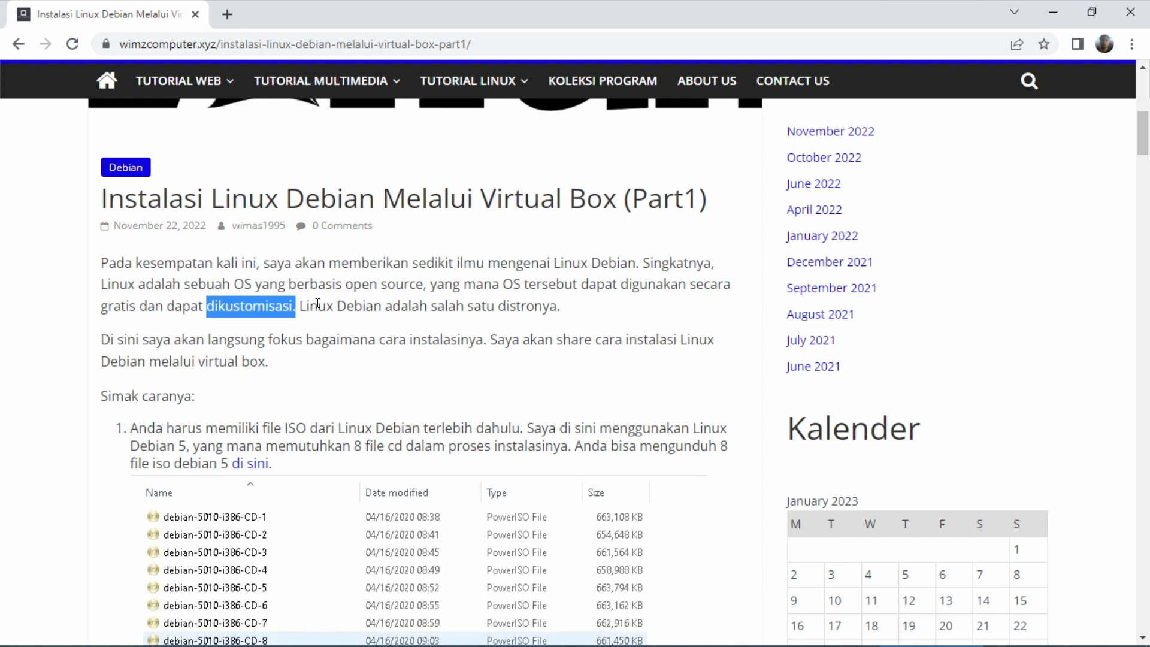
{"action": "left_click_drag", "start_coordinate": [300, 306], "coordinate": [382, 307]}
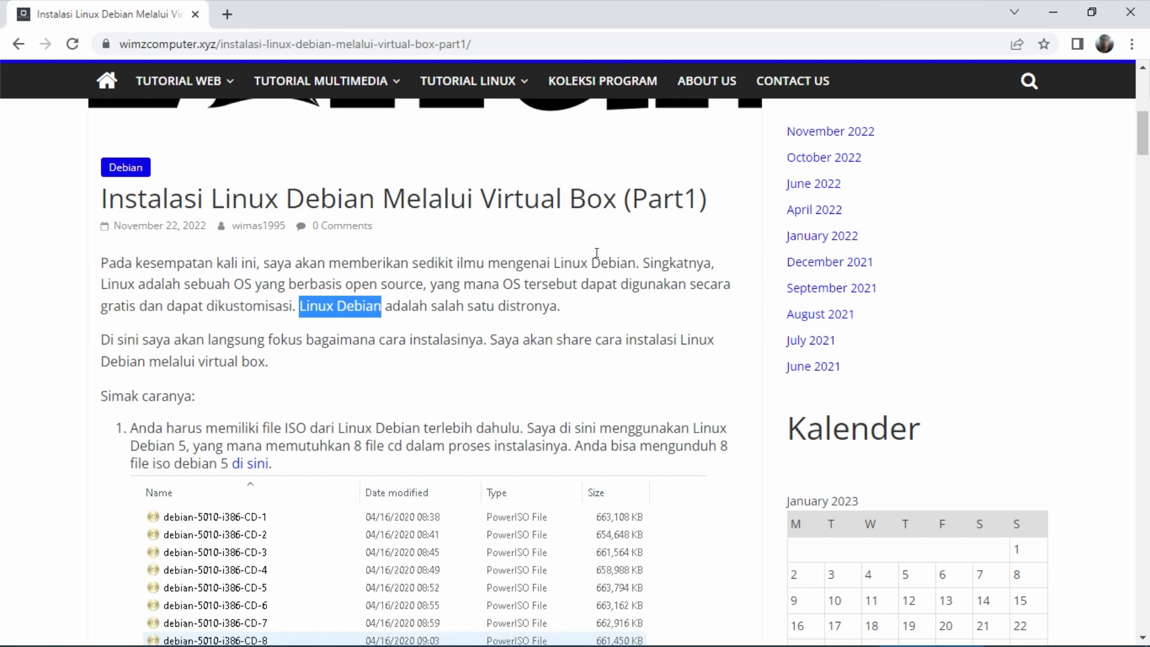
{"action": "left_click", "coordinate": [407, 323]}
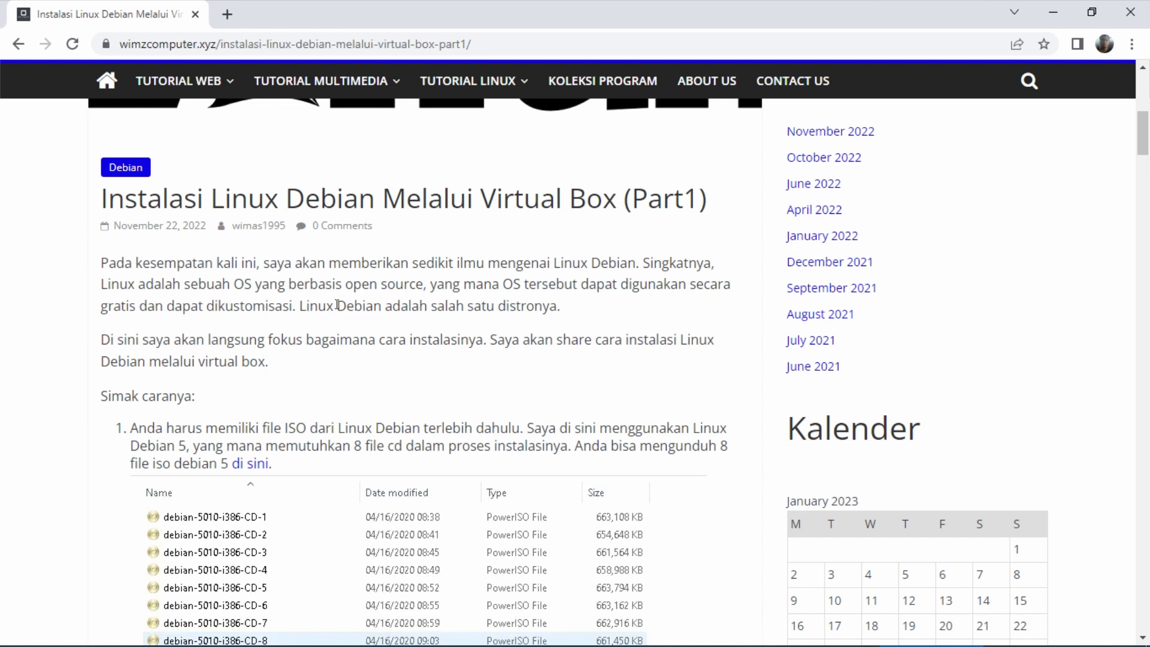
{"action": "left_click_drag", "start_coordinate": [294, 306], "coordinate": [384, 309]}
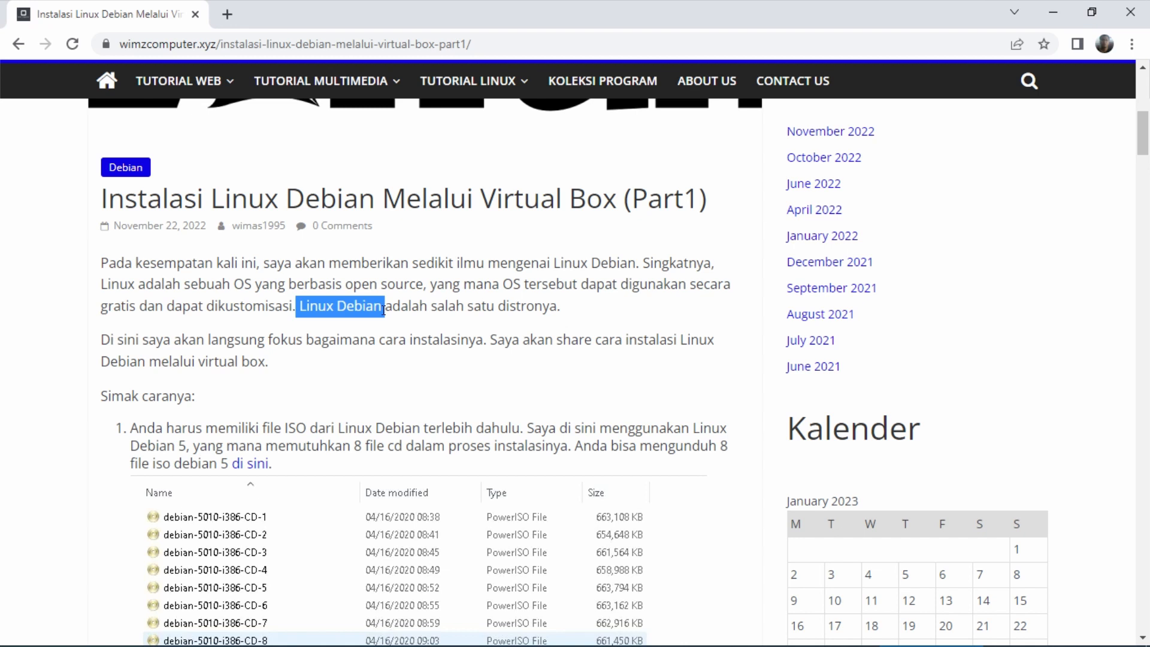
{"action": "left_click", "coordinate": [383, 309]}
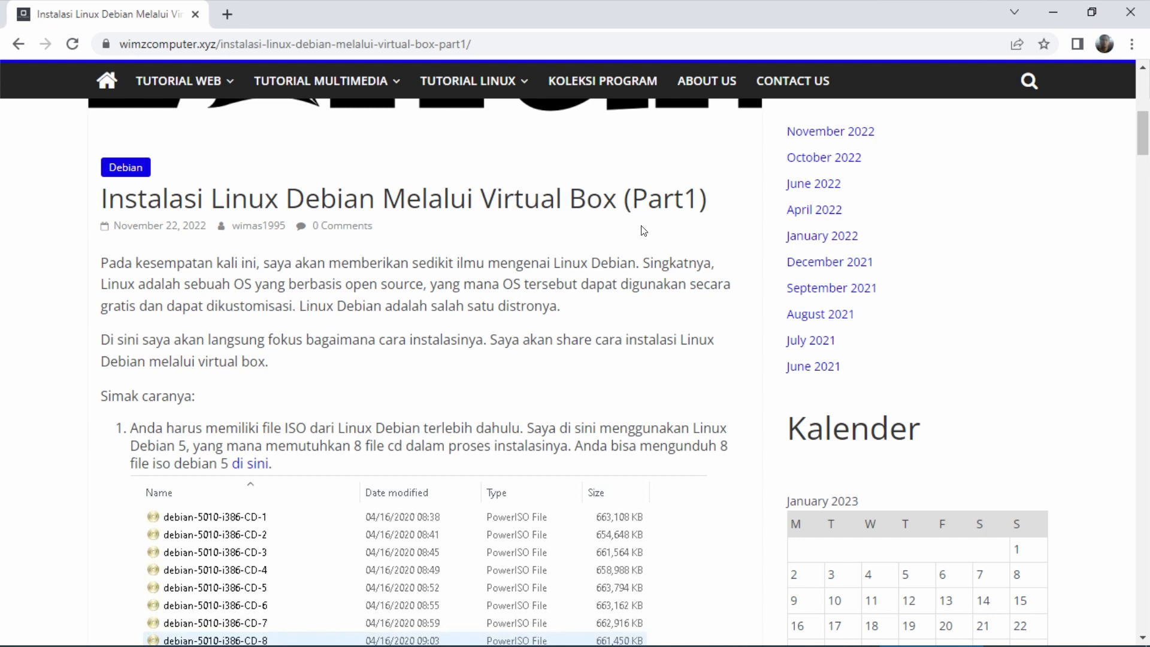
Examine the ISO requirement in instruction 1, highlighting "file ISO dari Linux Debian", version "5" and "8 file cd"
{"action": "scroll", "coordinate": [611, 379], "scroll_direction": "down", "scroll_amount": 3}
{"action": "scroll", "coordinate": [611, 379], "scroll_direction": "down", "scroll_amount": 2}
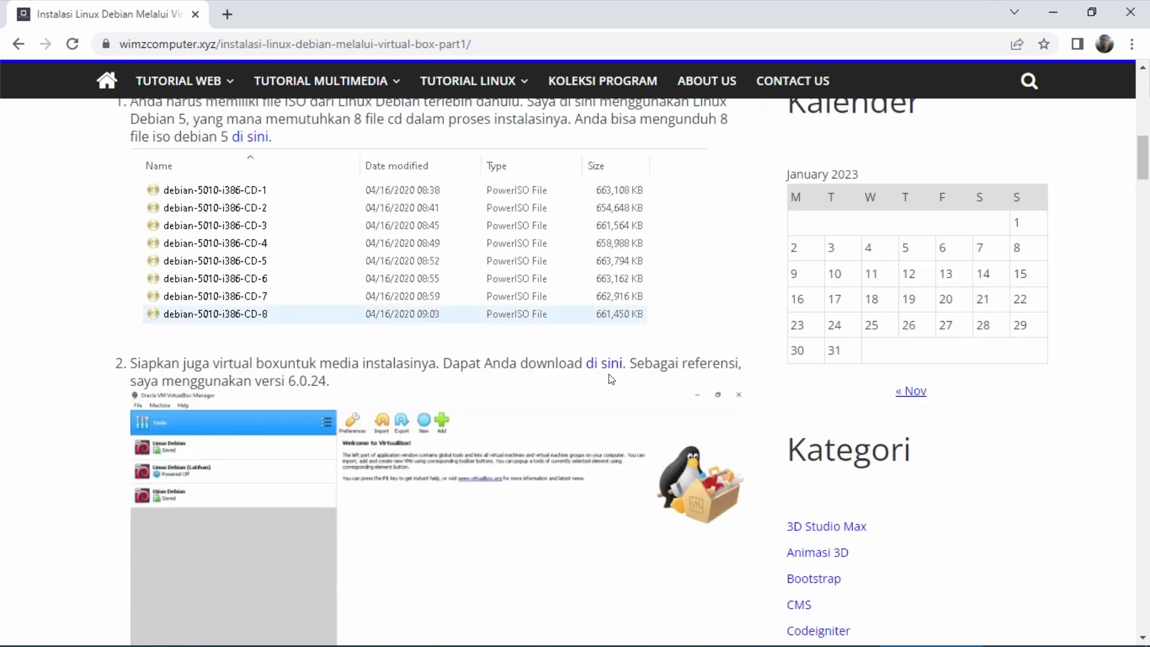
{"action": "scroll", "coordinate": [611, 379], "scroll_direction": "up", "scroll_amount": 2}
{"action": "scroll", "coordinate": [611, 378], "scroll_direction": "up", "scroll_amount": 1}
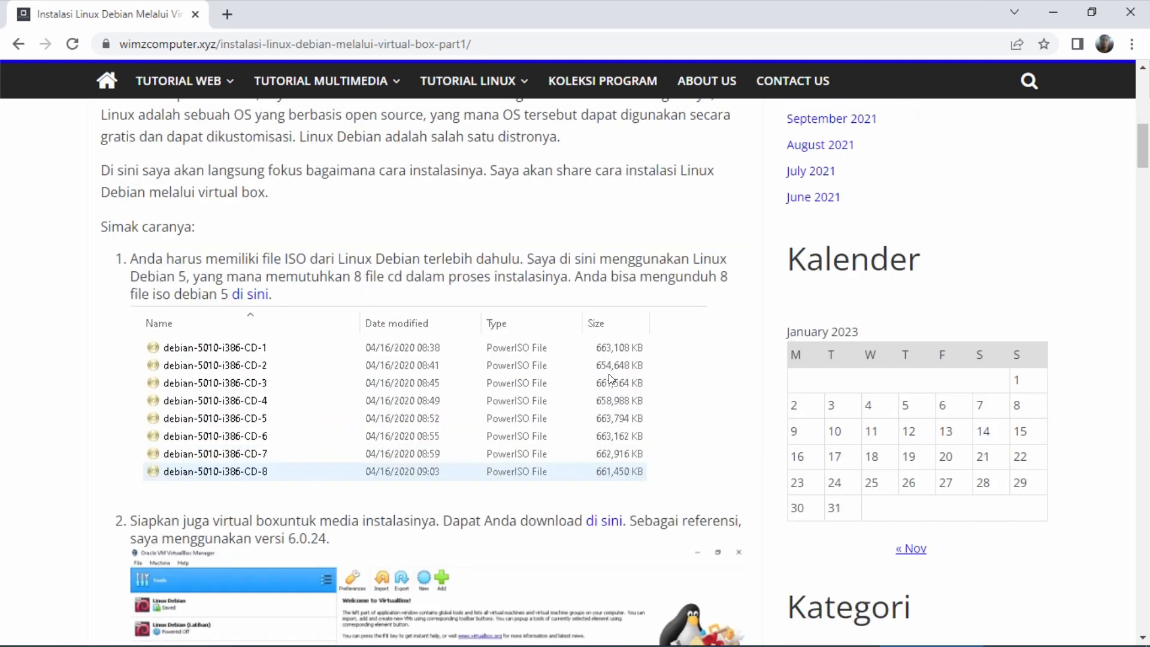
{"action": "left_click_drag", "start_coordinate": [258, 258], "coordinate": [419, 249]}
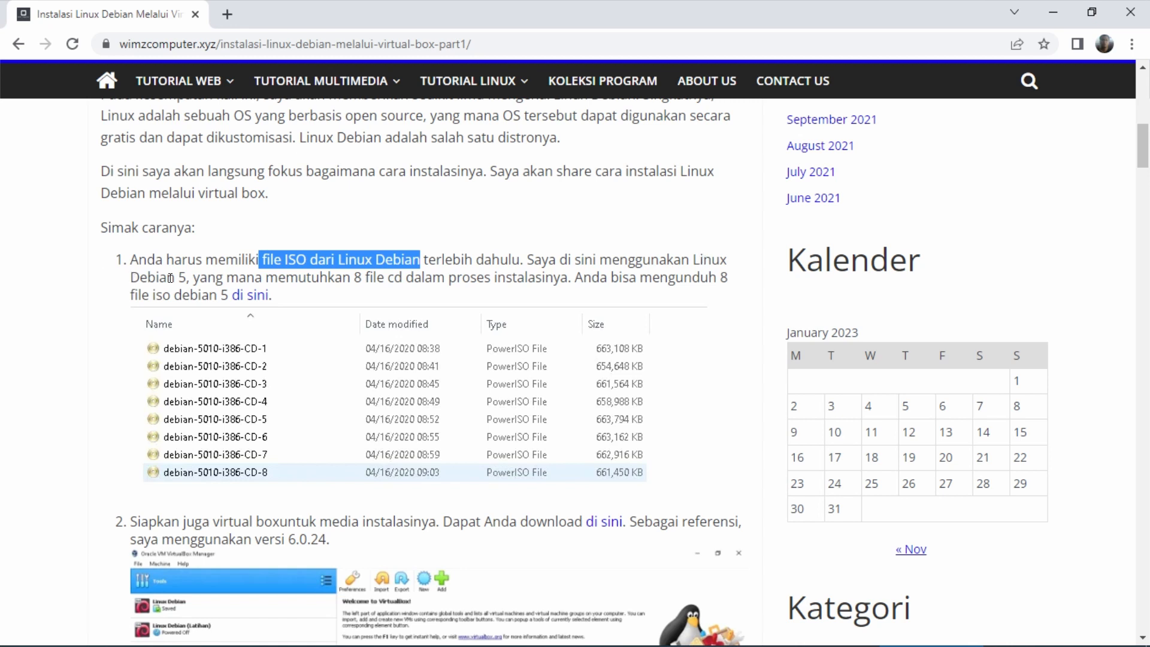
{"action": "left_click_drag", "start_coordinate": [173, 278], "coordinate": [186, 278]}
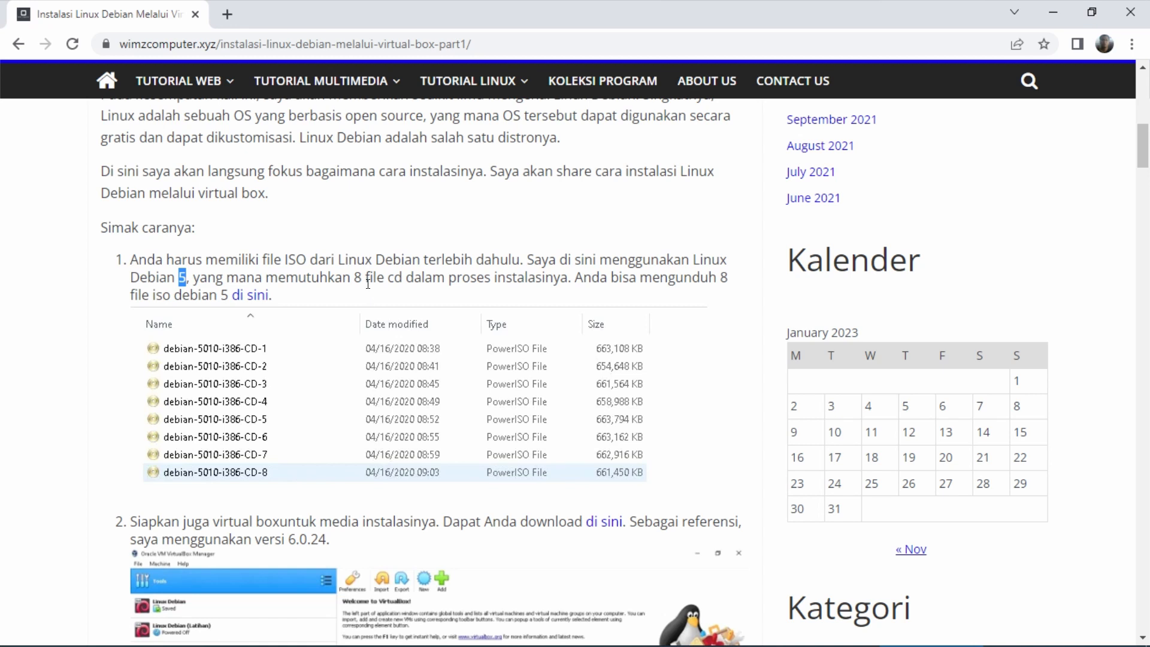
{"action": "left_click_drag", "start_coordinate": [351, 278], "coordinate": [405, 276]}
{"action": "left_click", "coordinate": [432, 275]}
{"action": "left_click_drag", "start_coordinate": [354, 274], "coordinate": [401, 277]}
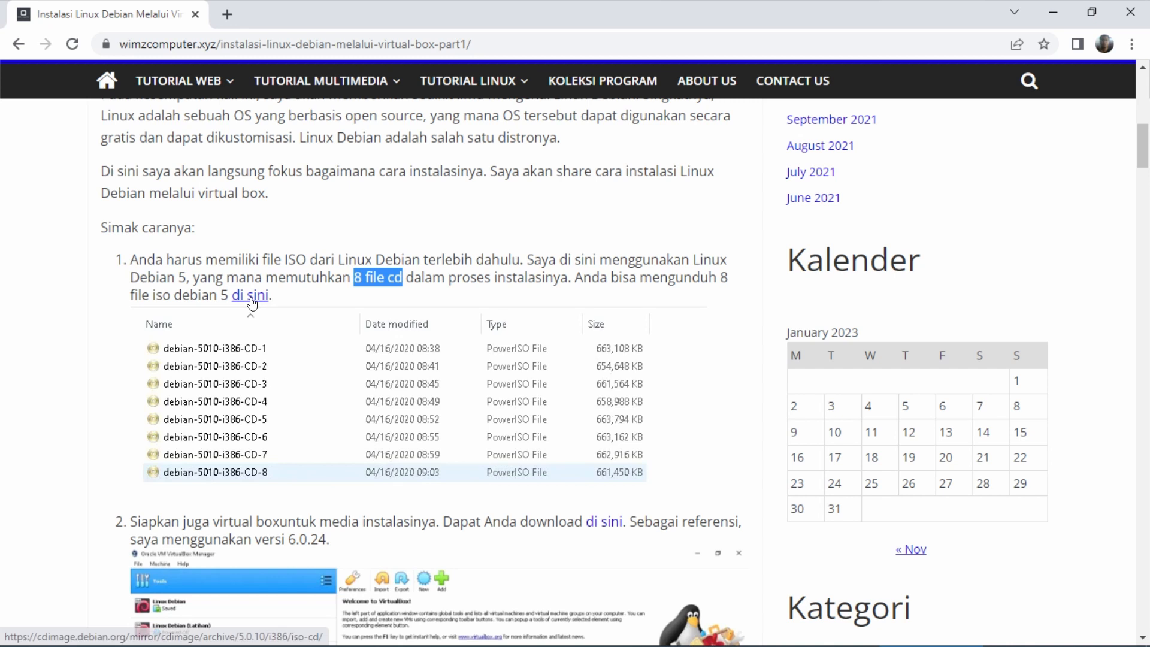
Open the Debian 5 ISO download link from instruction 1, examine the list of CD images, and close that page
{"action": "left_click", "coordinate": [251, 296]}
{"action": "left_click", "coordinate": [105, 8]}
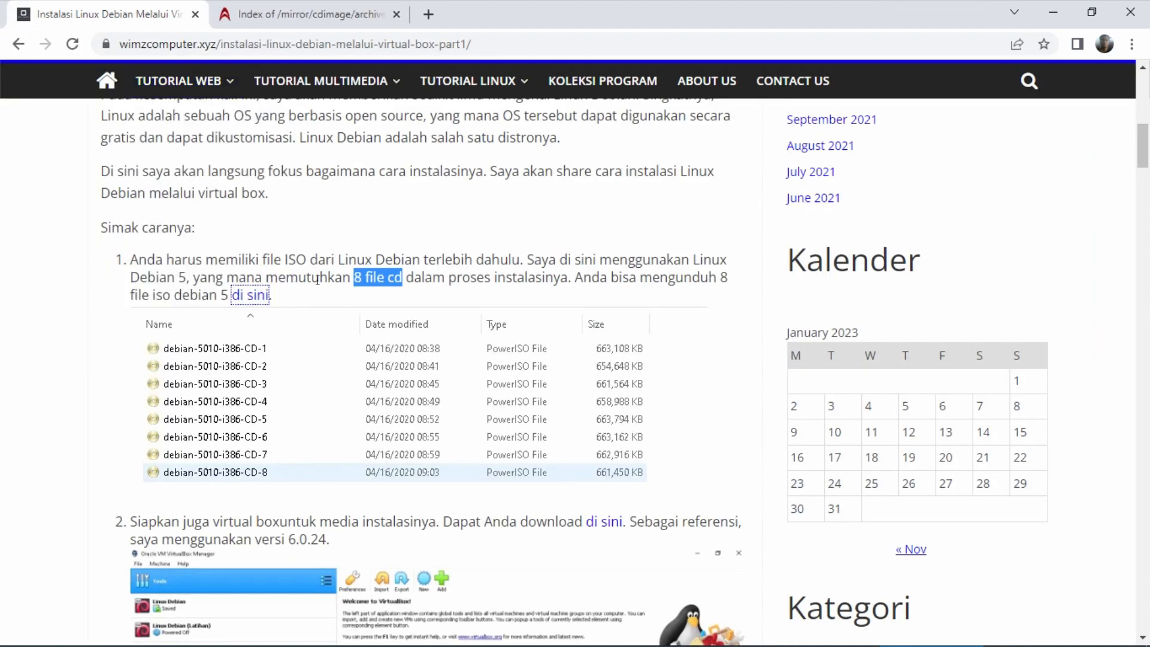
{"action": "left_click", "coordinate": [311, 15]}
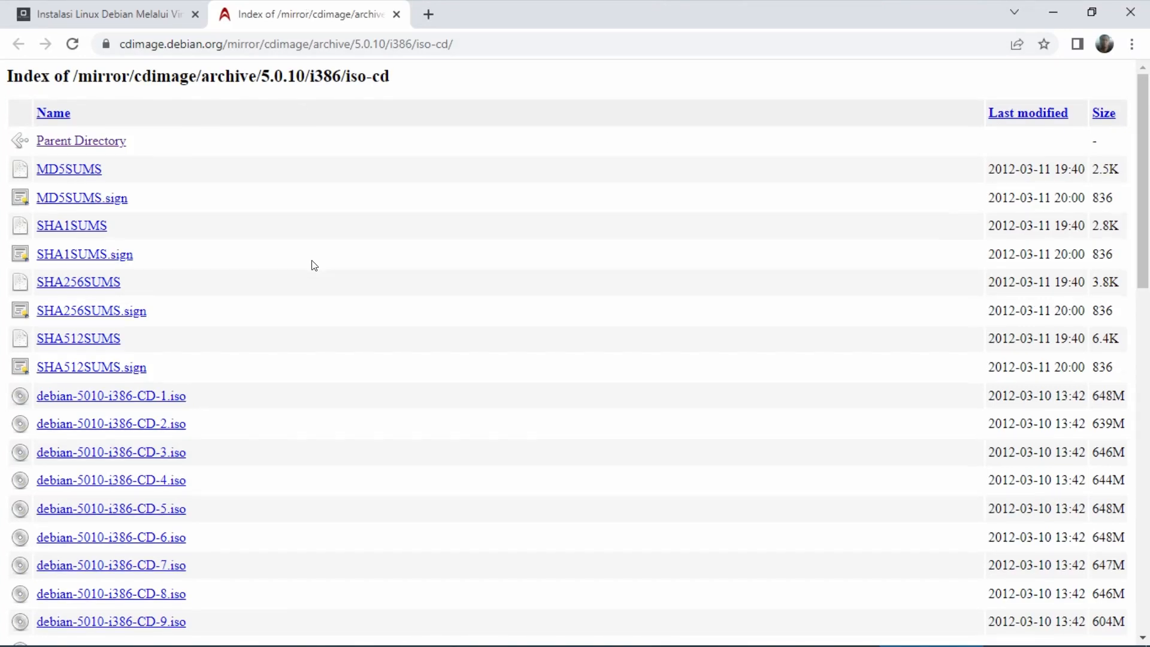
{"action": "scroll", "coordinate": [311, 258], "scroll_direction": "down", "scroll_amount": 5}
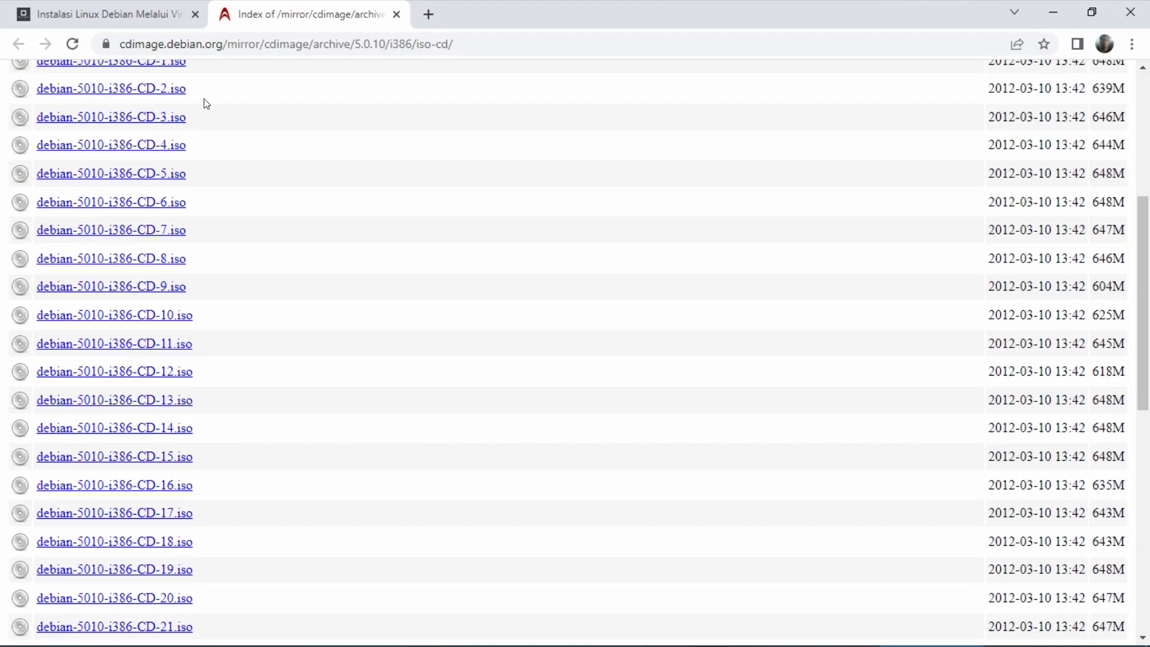
{"action": "scroll", "coordinate": [206, 103], "scroll_direction": "up", "scroll_amount": 1}
{"action": "scroll", "coordinate": [435, 294], "scroll_direction": "down", "scroll_amount": 6}
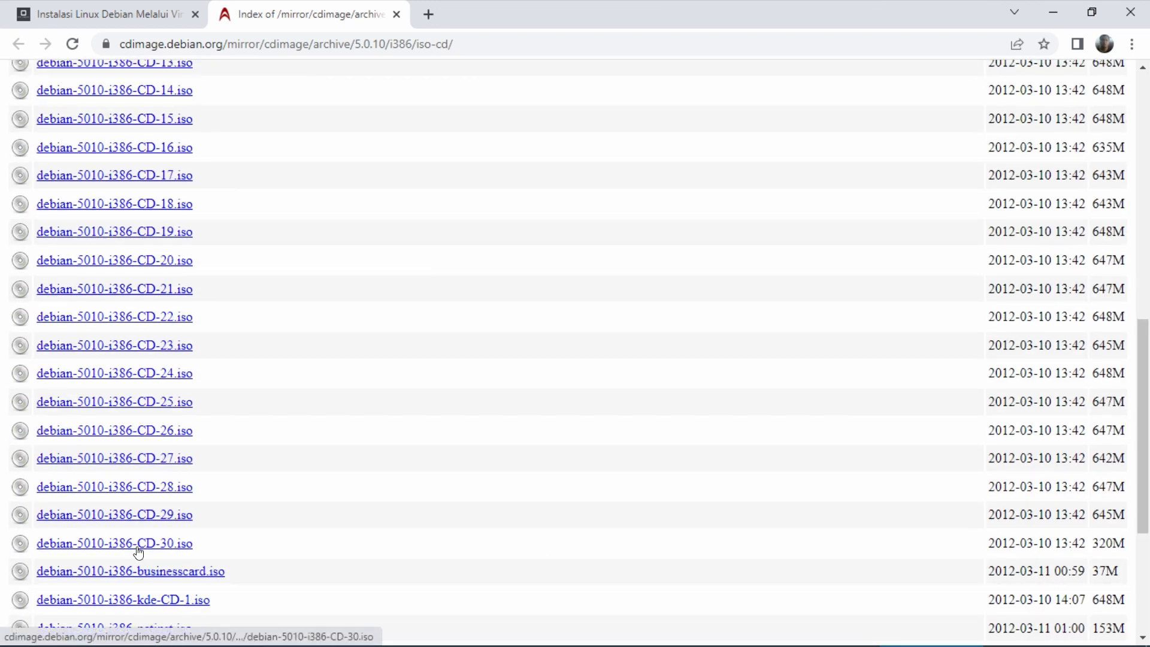
{"action": "scroll", "coordinate": [335, 177], "scroll_direction": "up", "scroll_amount": 5}
{"action": "scroll", "coordinate": [184, 129], "scroll_direction": "up", "scroll_amount": 1}
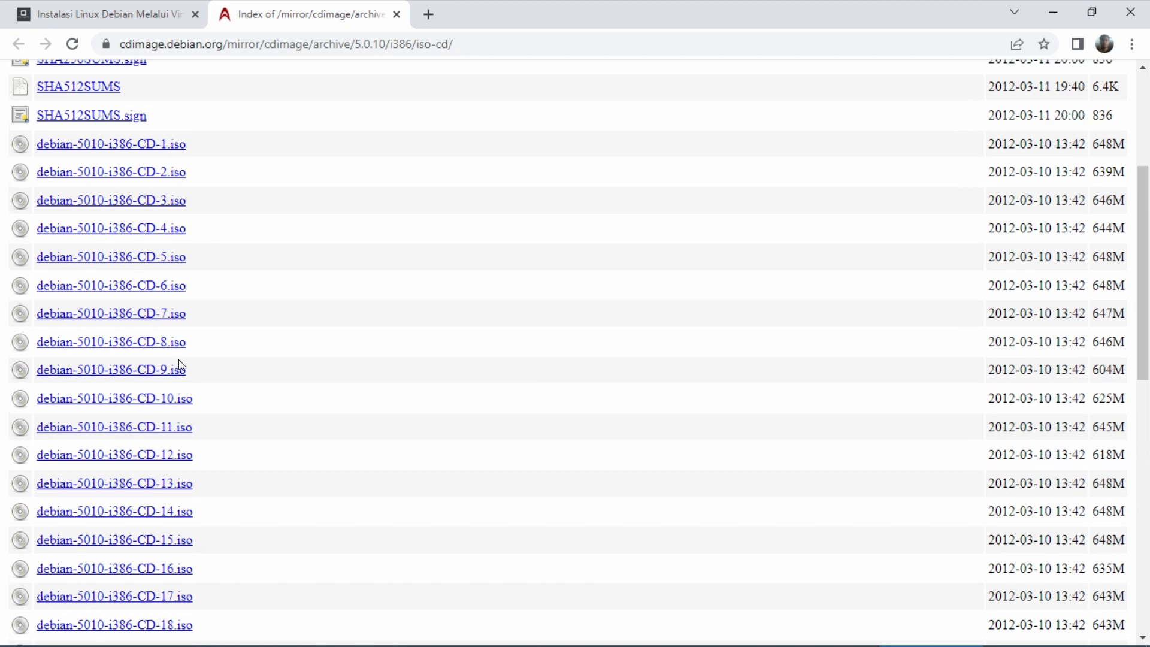
{"action": "left_click", "coordinate": [396, 15]}
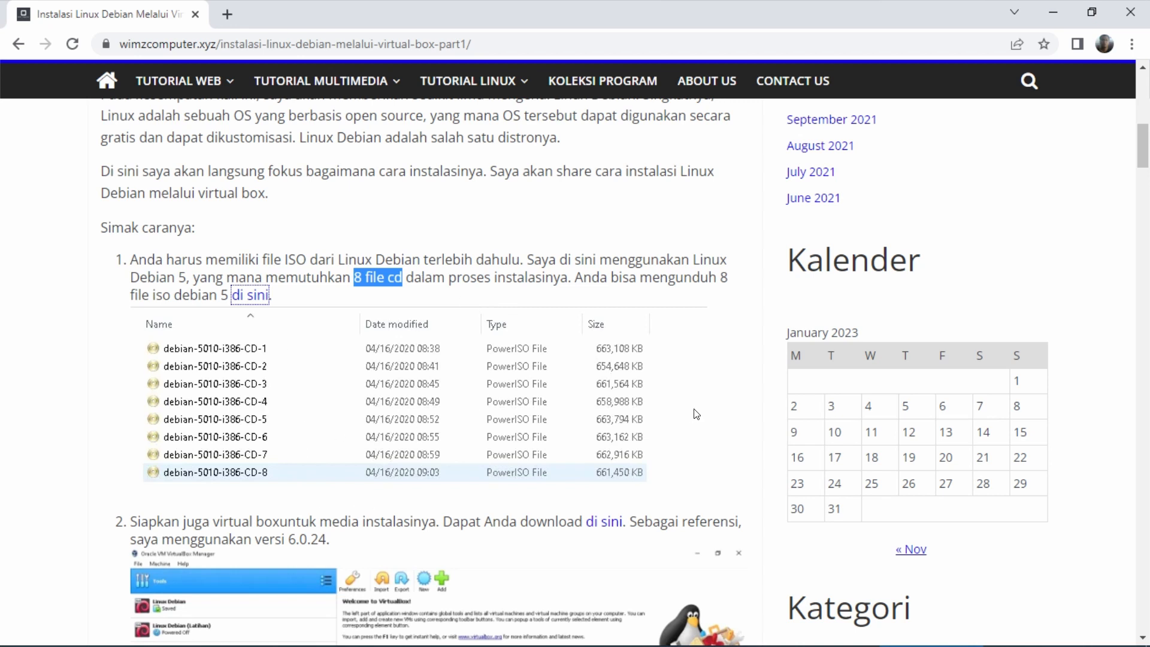
Examine the VirtualBox requirement in instruction 2, highlighting "virtual box" and the reference version "6.0.24"
{"action": "scroll", "coordinate": [739, 429], "scroll_direction": "down", "scroll_amount": 5}
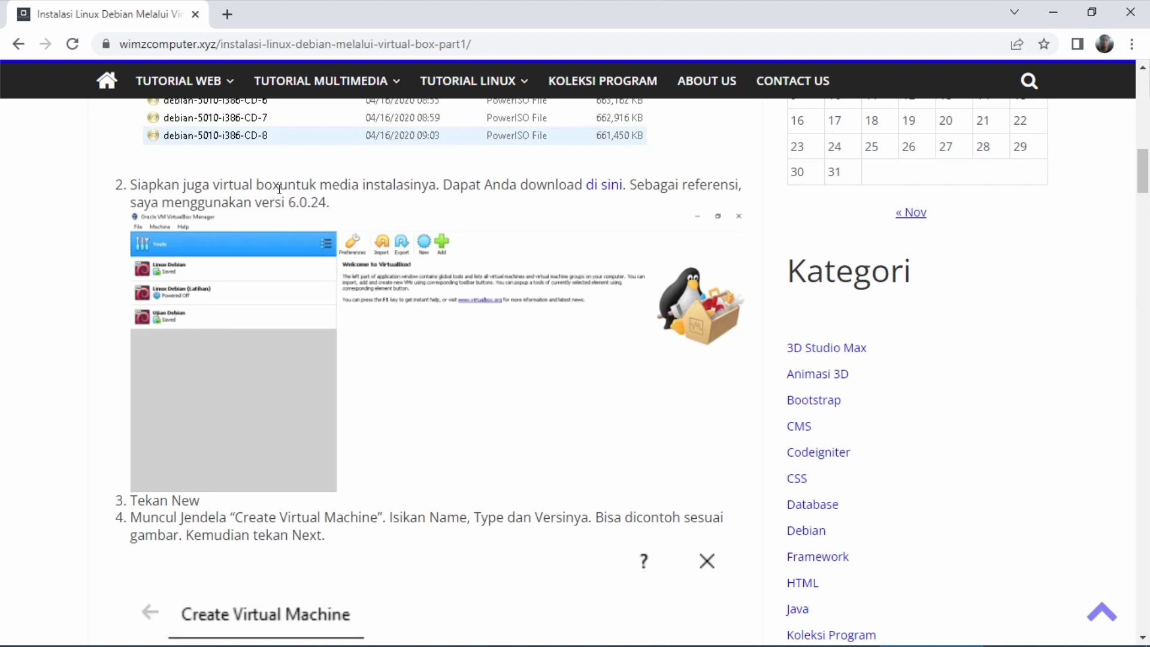
{"action": "left_click_drag", "start_coordinate": [213, 186], "coordinate": [280, 186]}
{"action": "scroll", "coordinate": [509, 283], "scroll_direction": "up", "scroll_amount": 5}
{"action": "scroll", "coordinate": [510, 283], "scroll_direction": "up", "scroll_amount": 10}
{"action": "scroll", "coordinate": [508, 290], "scroll_direction": "down", "scroll_amount": 8}
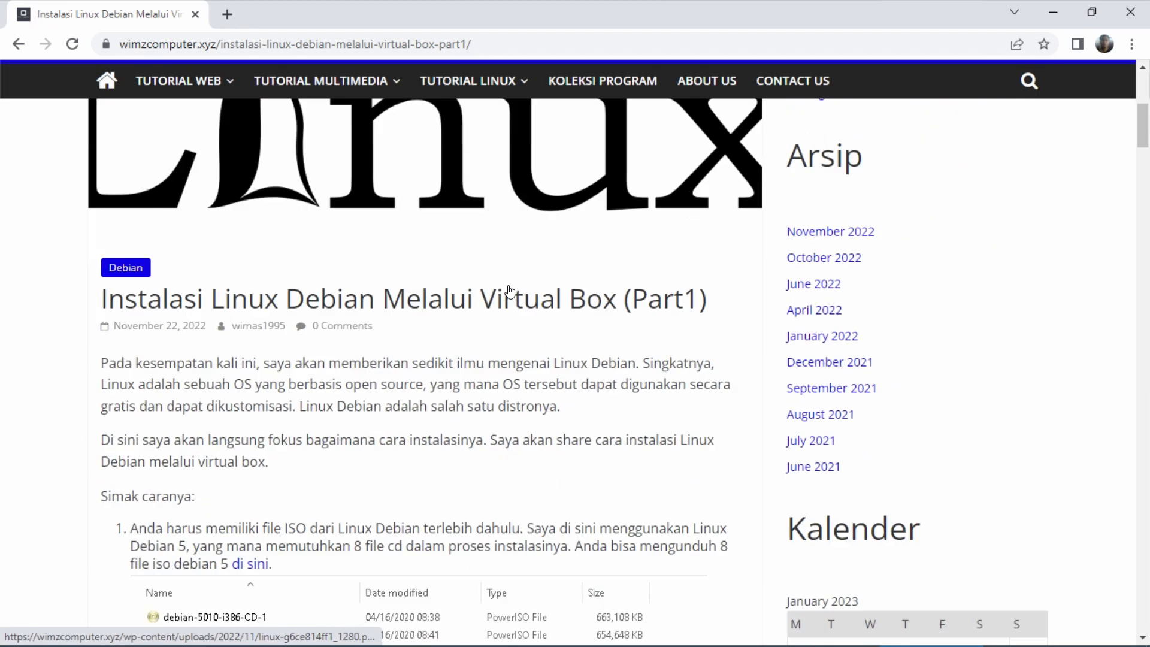
{"action": "scroll", "coordinate": [673, 416], "scroll_direction": "down", "scroll_amount": 15}
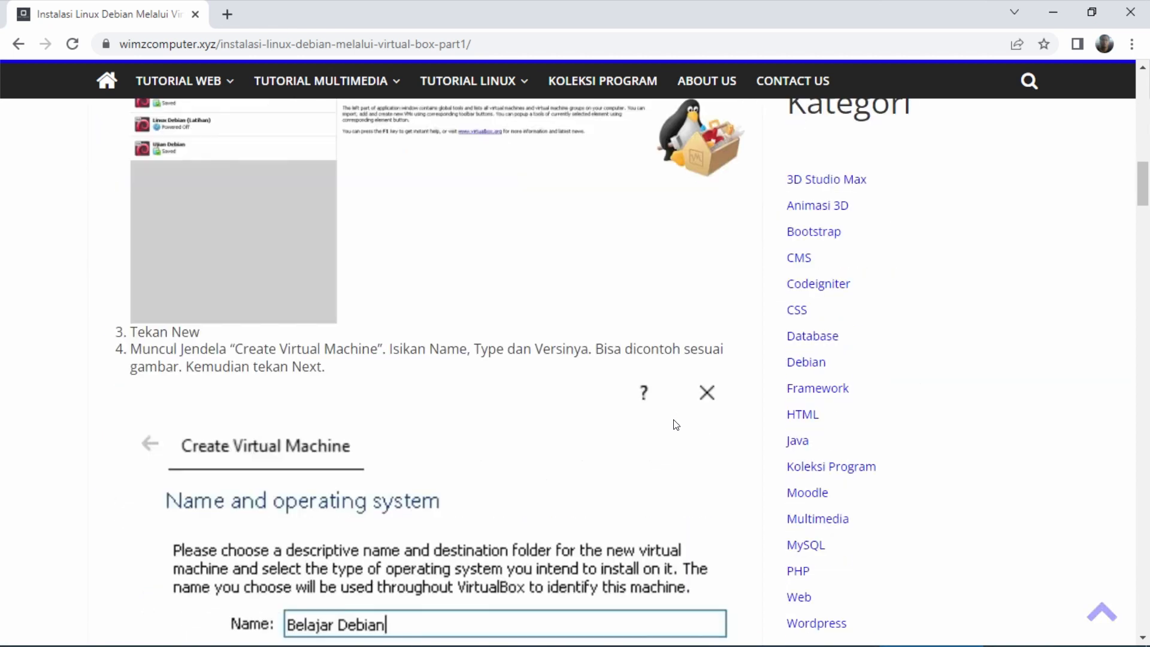
{"action": "scroll", "coordinate": [676, 424], "scroll_direction": "up", "scroll_amount": 5}
{"action": "scroll", "coordinate": [675, 424], "scroll_direction": "up", "scroll_amount": 3}
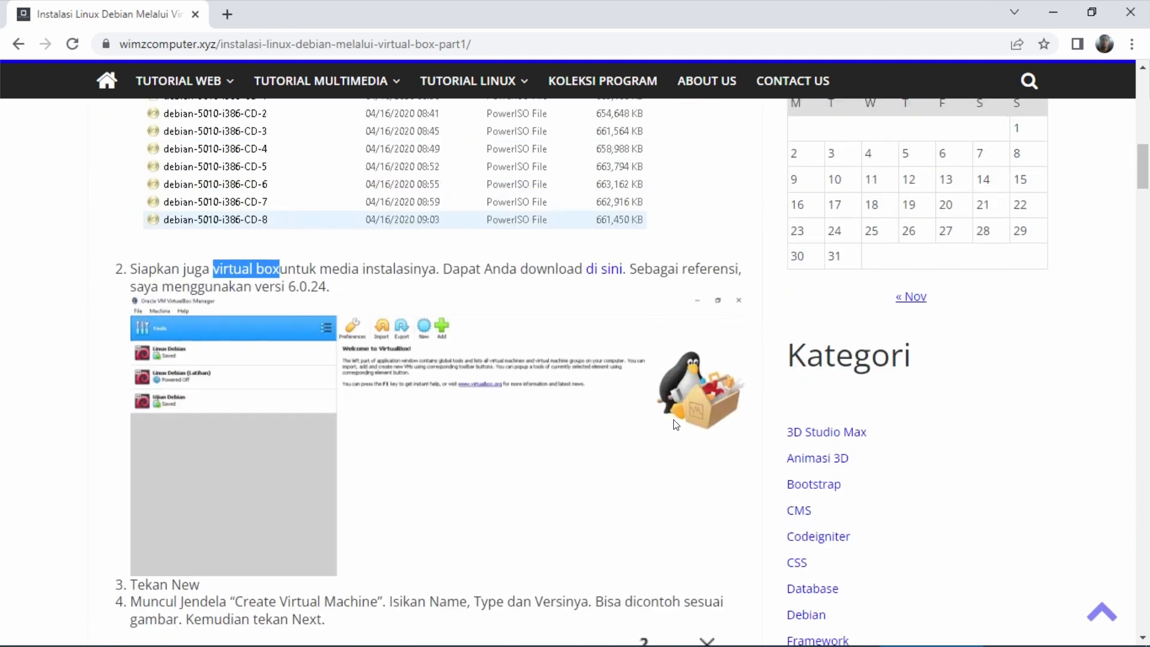
{"action": "left_click_drag", "start_coordinate": [286, 288], "coordinate": [327, 287]}
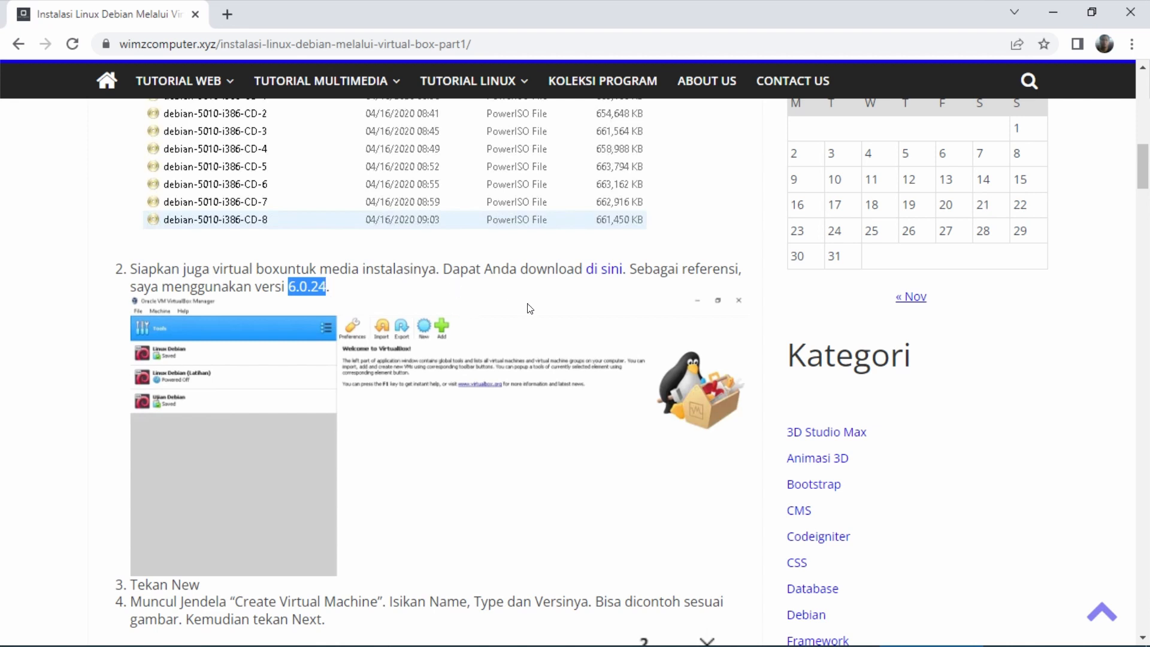
Open the VirtualBox download link from instruction 2 and bring the Old Builds page into view
{"action": "left_click", "coordinate": [611, 275]}
{"action": "left_click", "coordinate": [128, 26]}
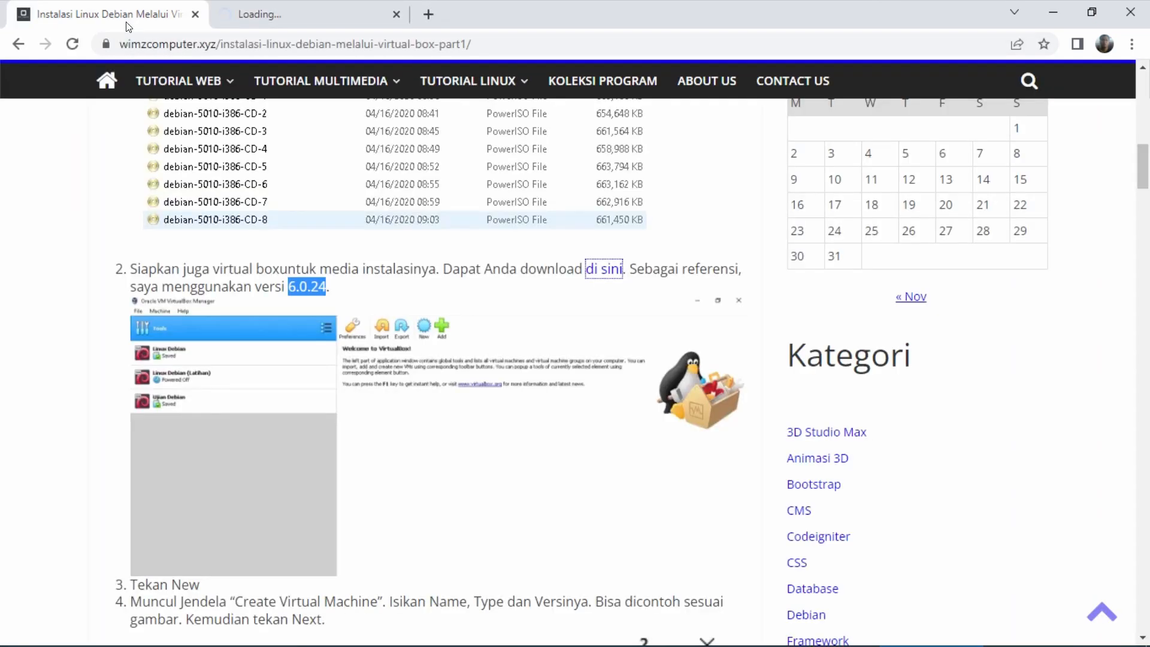
{"action": "left_click", "coordinate": [269, 6]}
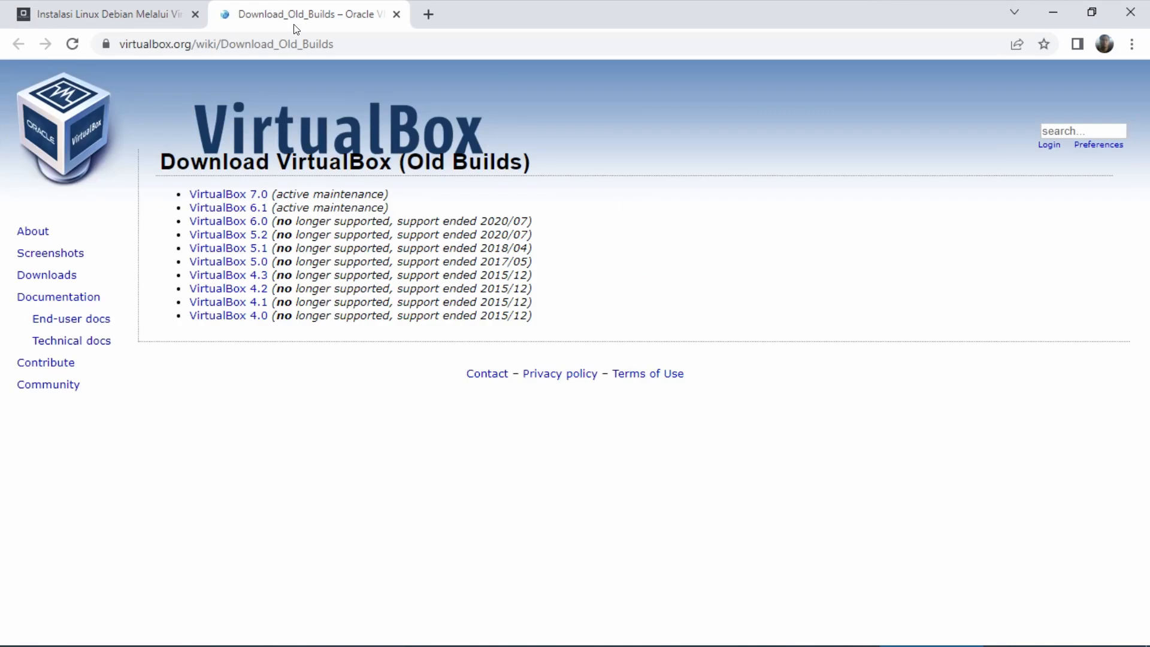
Open the VirtualBox 6.0 old builds list and highlight the VirtualBox 6.0.24 release heading
{"action": "left_click", "coordinate": [236, 226]}
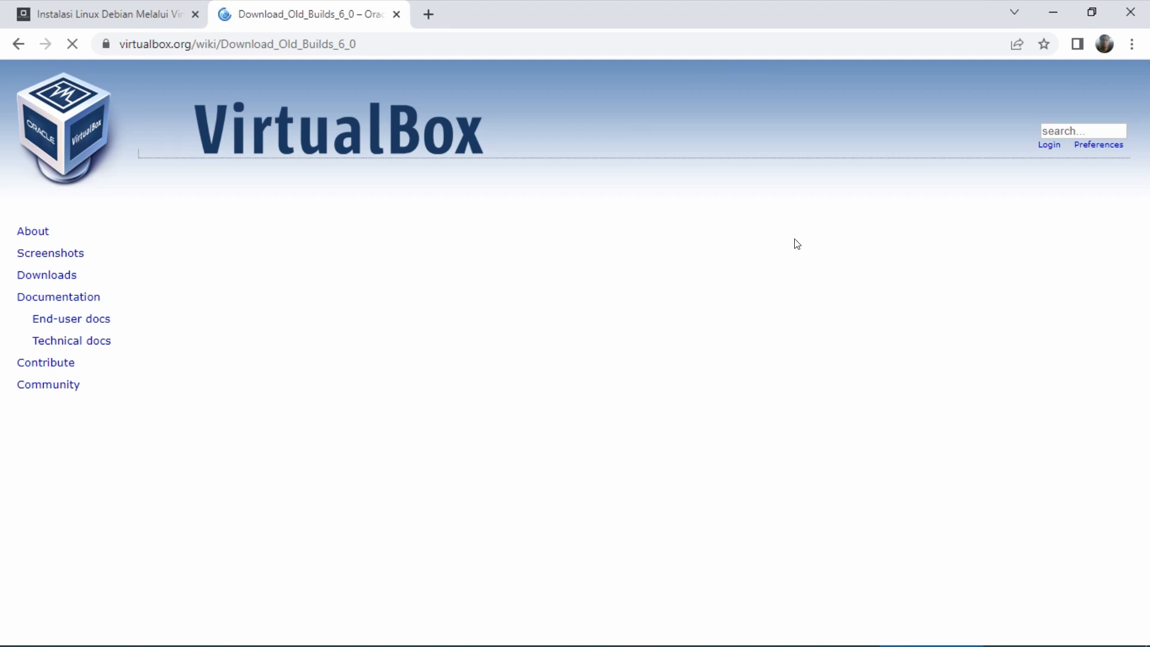
{"action": "scroll", "coordinate": [472, 260], "scroll_direction": "down", "scroll_amount": 1}
{"action": "scroll", "coordinate": [472, 259], "scroll_direction": "down", "scroll_amount": 2}
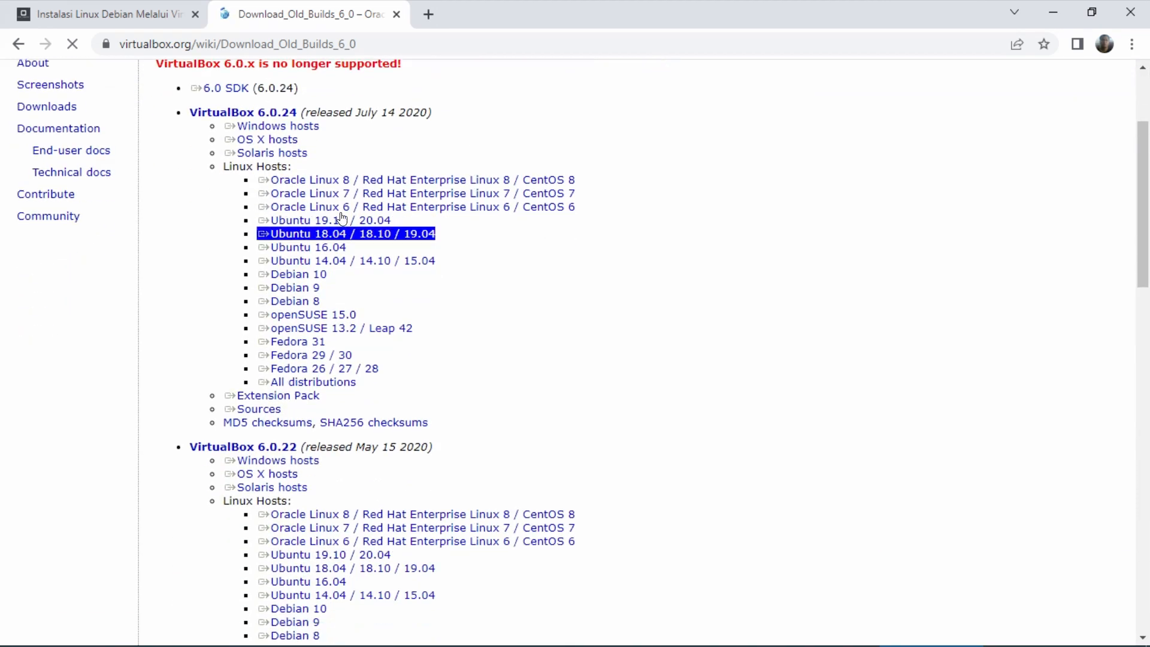
{"action": "left_click_drag", "start_coordinate": [188, 112], "coordinate": [296, 113]}
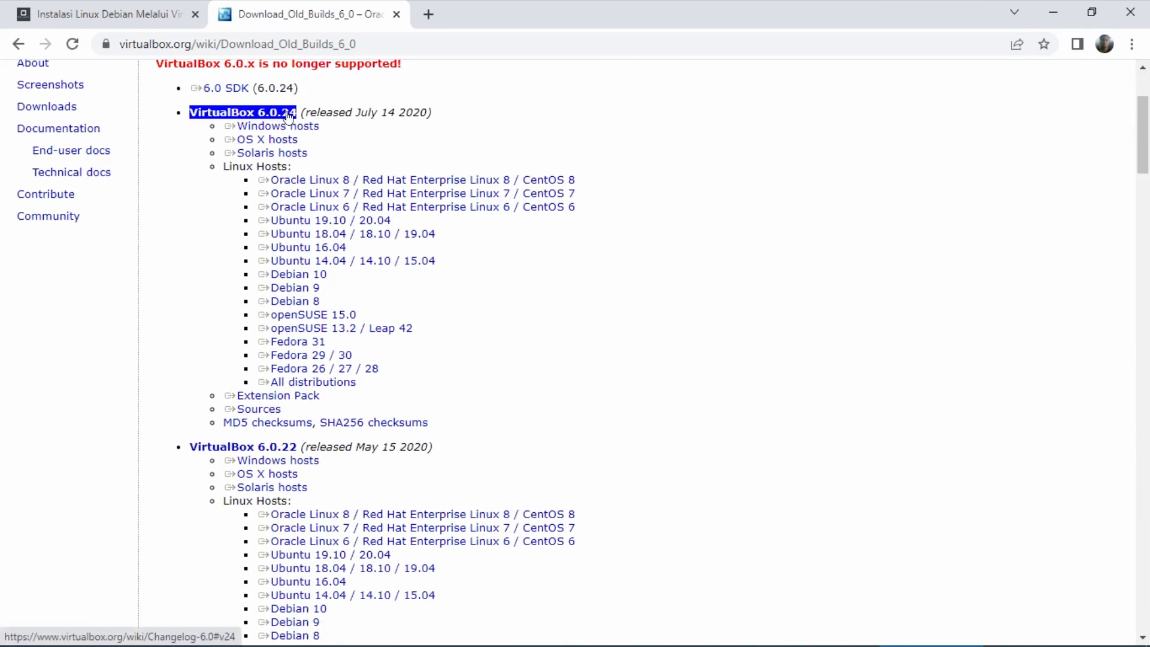
Examine the VirtualBox 6.0.24 packages offered for OS X hosts and the Linux distributions
{"action": "triple_click", "coordinate": [303, 130]}
{"action": "triple_click", "coordinate": [295, 144]}
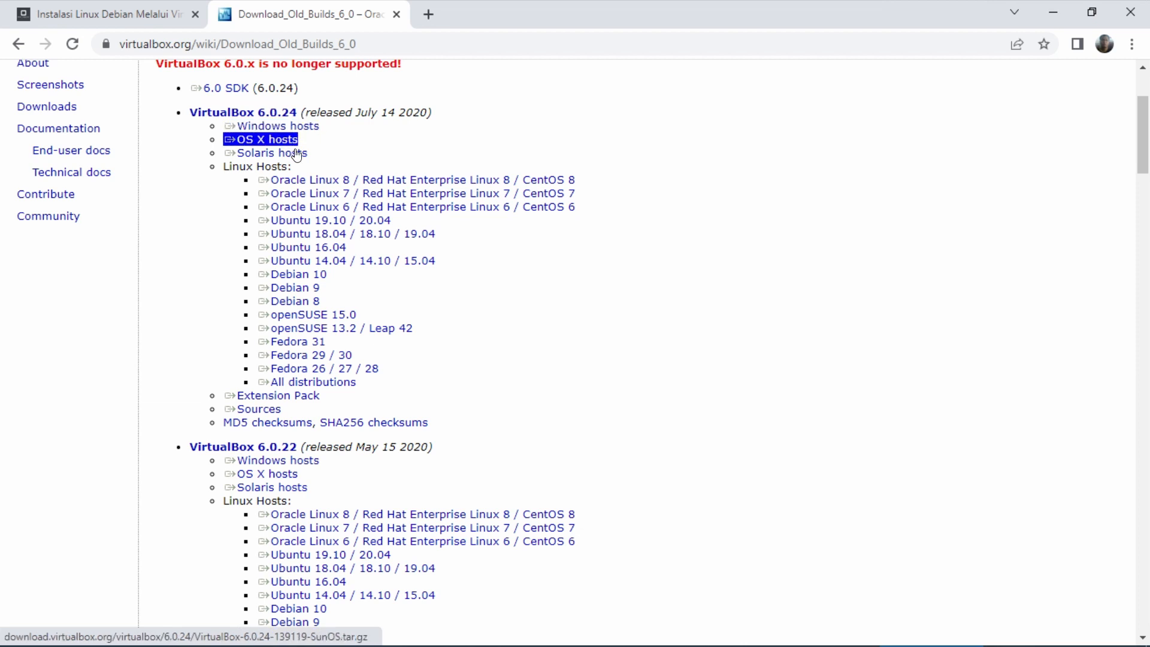
{"action": "triple_click", "coordinate": [359, 180]}
{"action": "triple_click", "coordinate": [323, 219]}
{"action": "triple_click", "coordinate": [336, 328]}
{"action": "triple_click", "coordinate": [338, 369]}
{"action": "triple_click", "coordinate": [300, 274]}
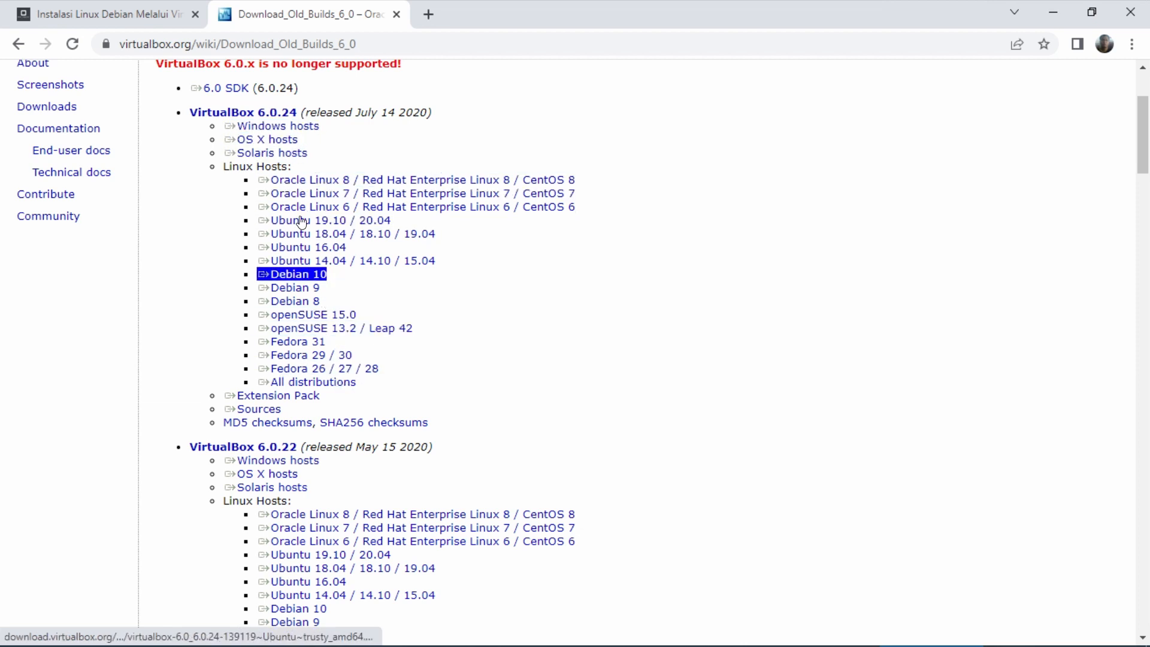
{"action": "triple_click", "coordinate": [300, 193]}
Highlight the Windows hosts package of VirtualBox 6.0.24 and compare it with the neighbouring host packages
{"action": "triple_click", "coordinate": [299, 126]}
{"action": "left_click", "coordinate": [301, 125]}
{"action": "triple_click", "coordinate": [311, 127]}
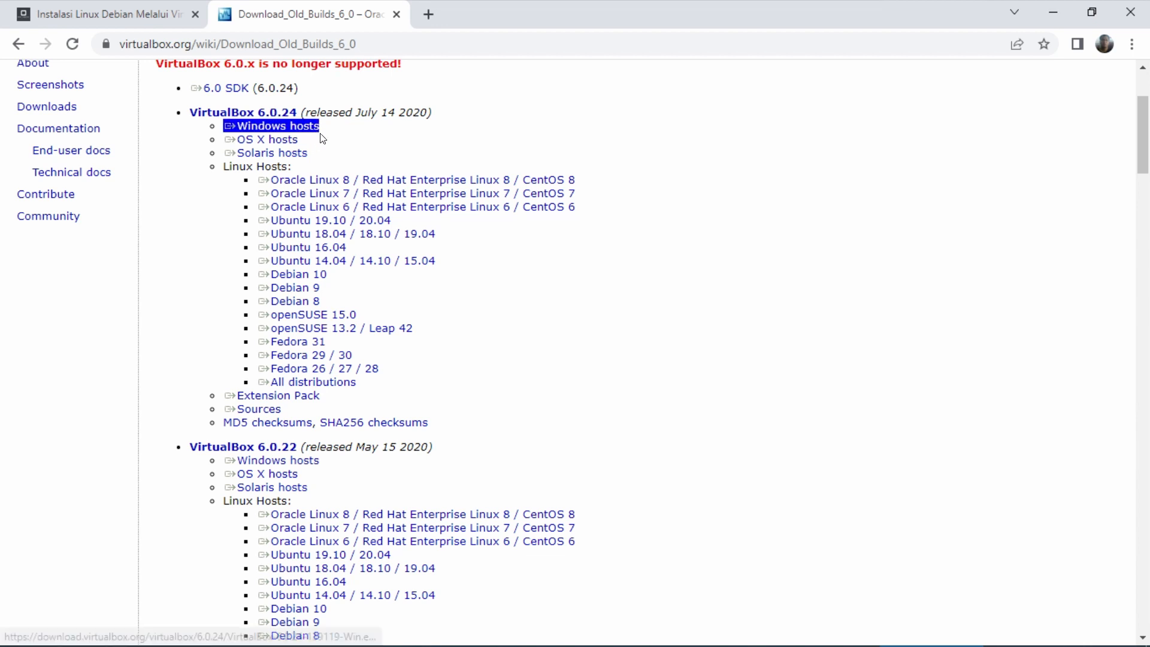
{"action": "left_click", "coordinate": [322, 139]}
{"action": "triple_click", "coordinate": [305, 144]}
{"action": "left_click", "coordinate": [306, 143]}
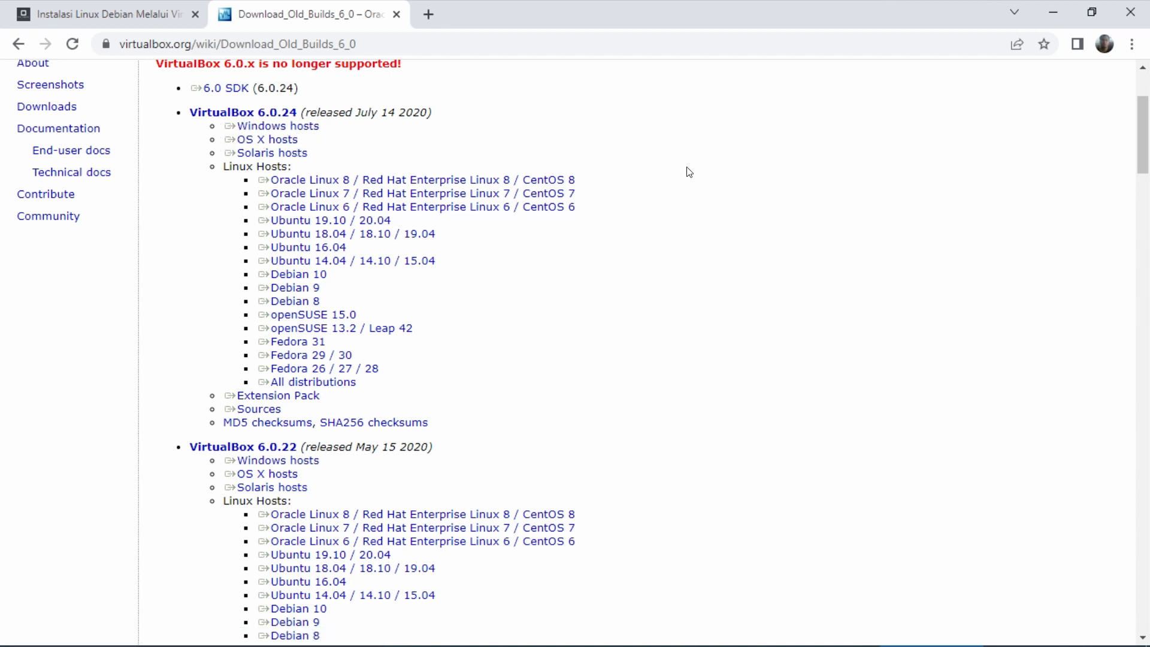
{"action": "triple_click", "coordinate": [307, 127]}
{"action": "left_click", "coordinate": [405, 135]}
{"action": "triple_click", "coordinate": [316, 178]}
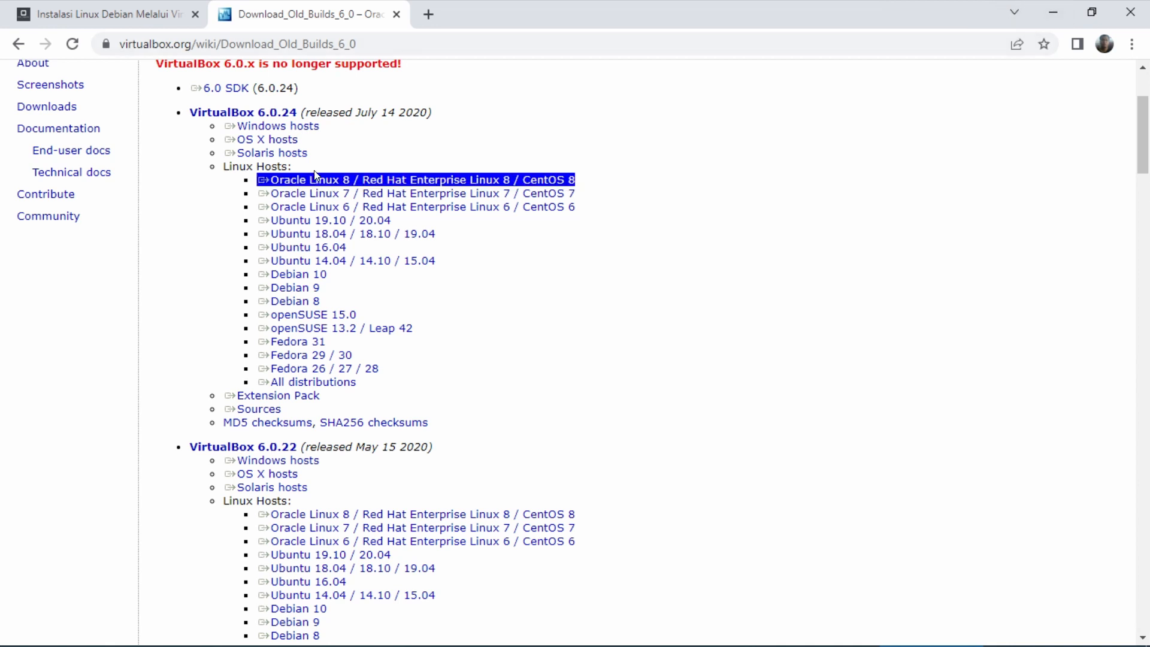
{"action": "triple_click", "coordinate": [299, 127]}
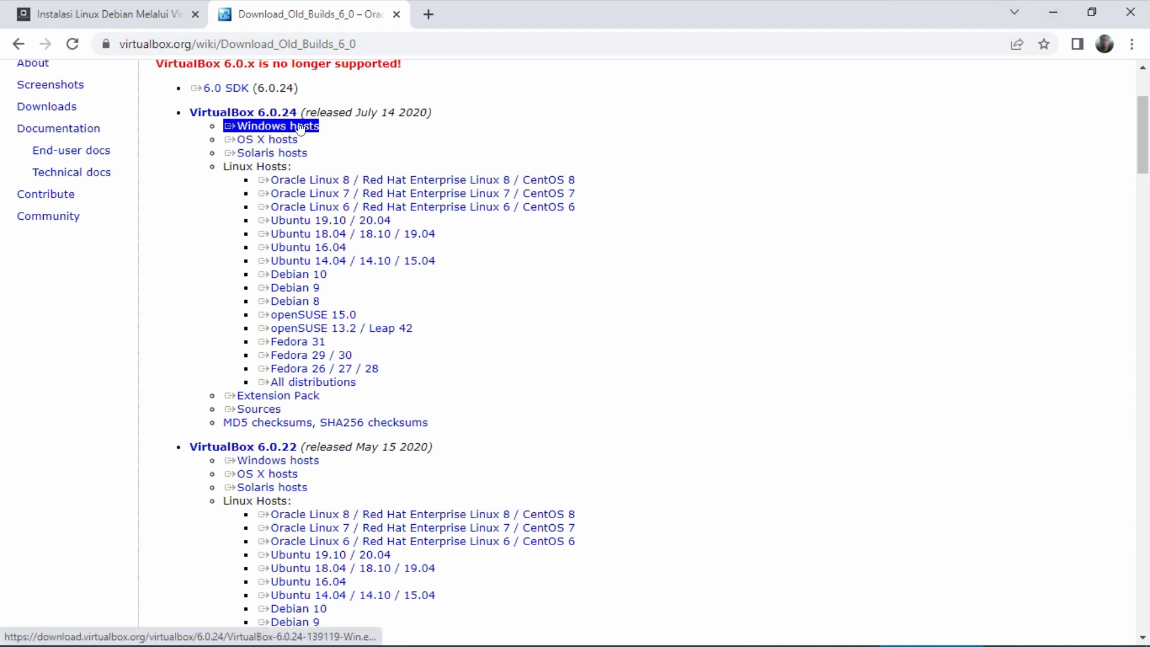
{"action": "left_click", "coordinate": [717, 201]}
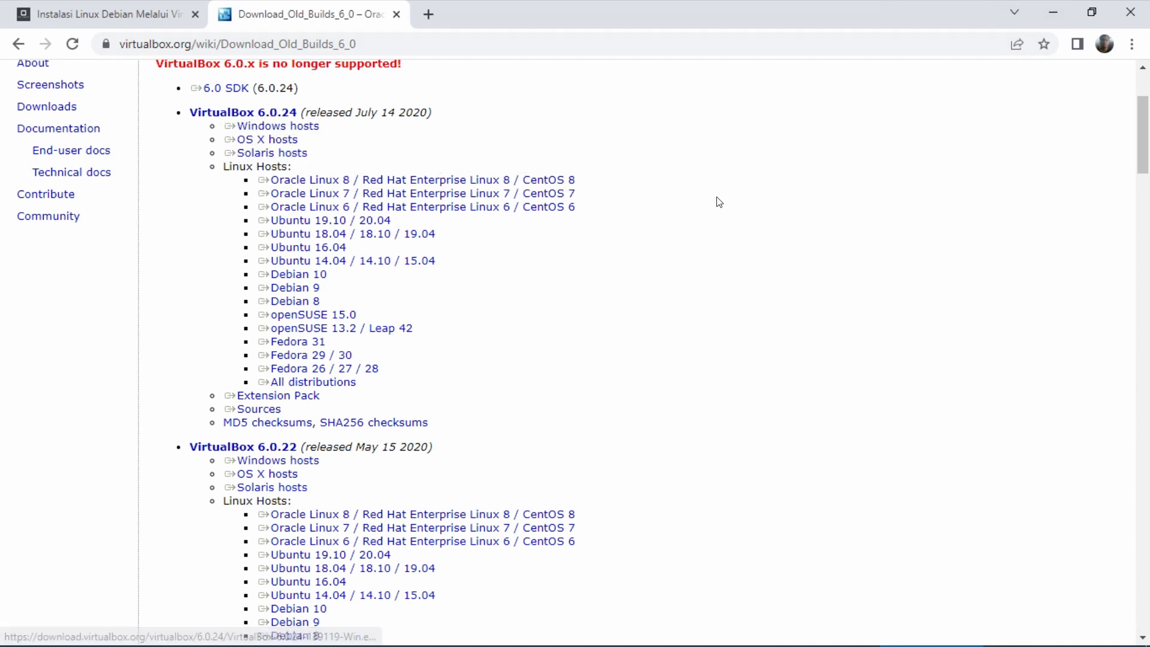
Examine the Extension Pack entry of VirtualBox 6.0.24 alongside its Windows hosts package
{"action": "triple_click", "coordinate": [323, 369]}
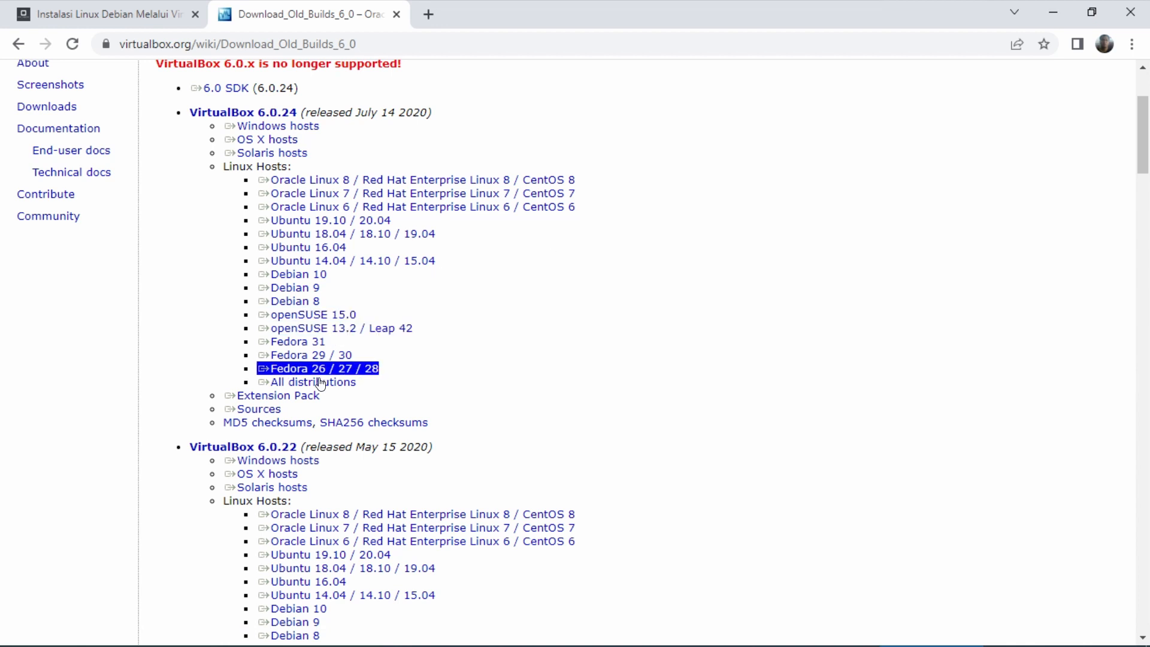
{"action": "triple_click", "coordinate": [312, 396]}
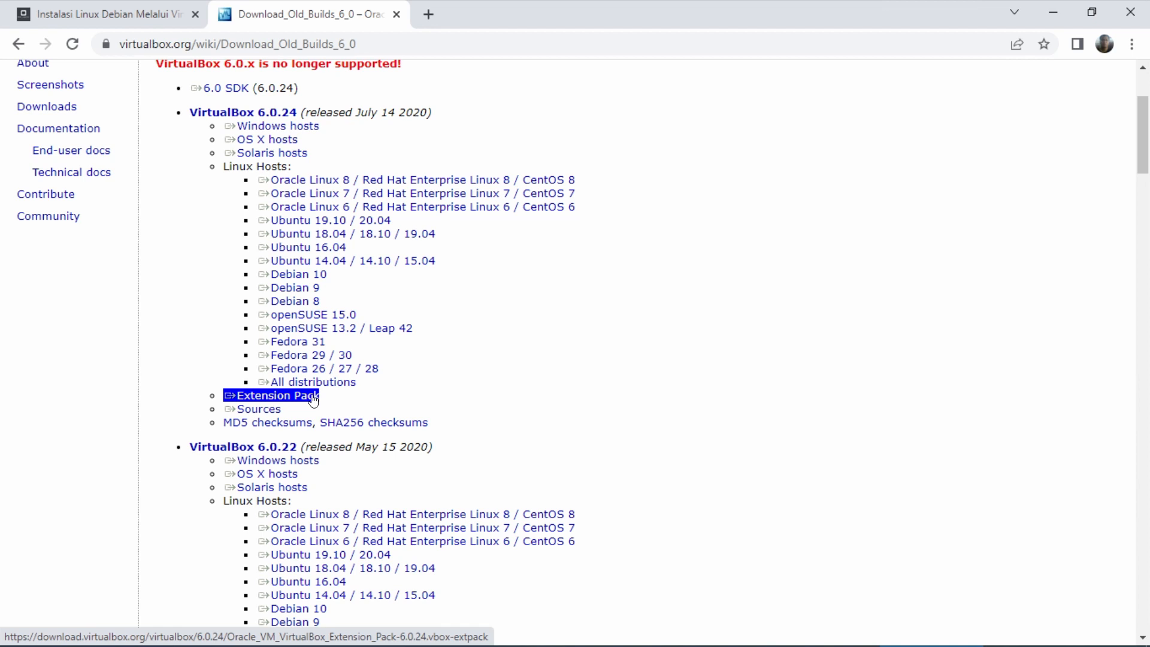
{"action": "triple_click", "coordinate": [313, 396]}
{"action": "triple_click", "coordinate": [267, 139]}
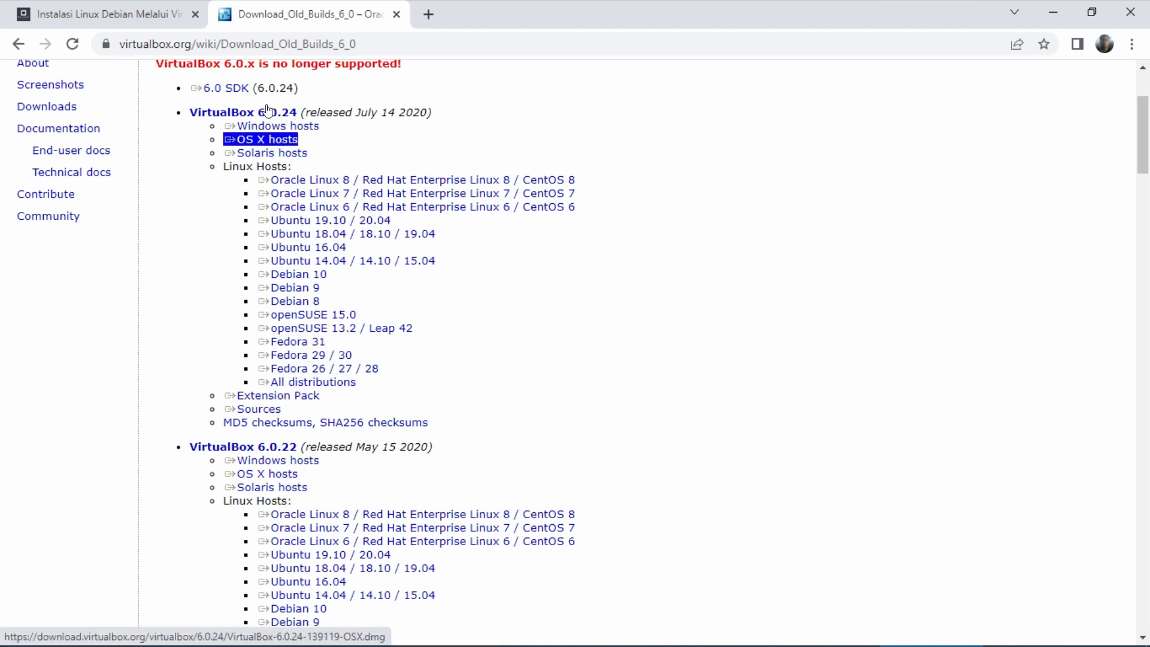
{"action": "triple_click", "coordinate": [300, 314]}
{"action": "triple_click", "coordinate": [275, 221]}
{"action": "triple_click", "coordinate": [270, 125]}
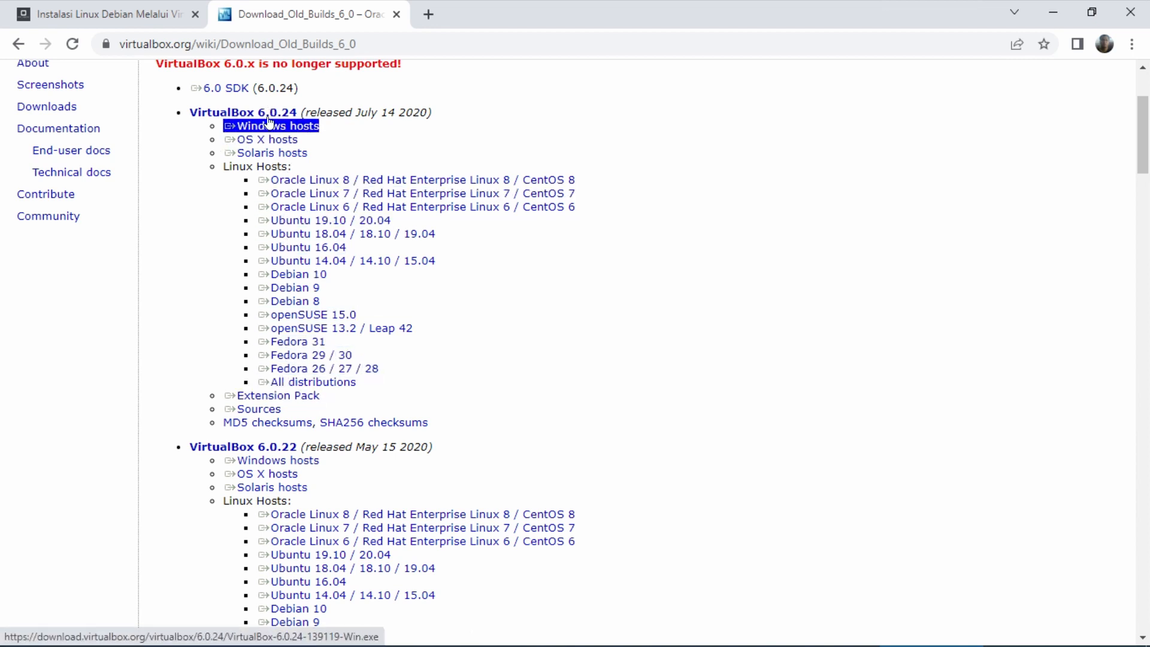
{"action": "triple_click", "coordinate": [323, 221]}
{"action": "triple_click", "coordinate": [312, 369]}
{"action": "triple_click", "coordinate": [310, 396]}
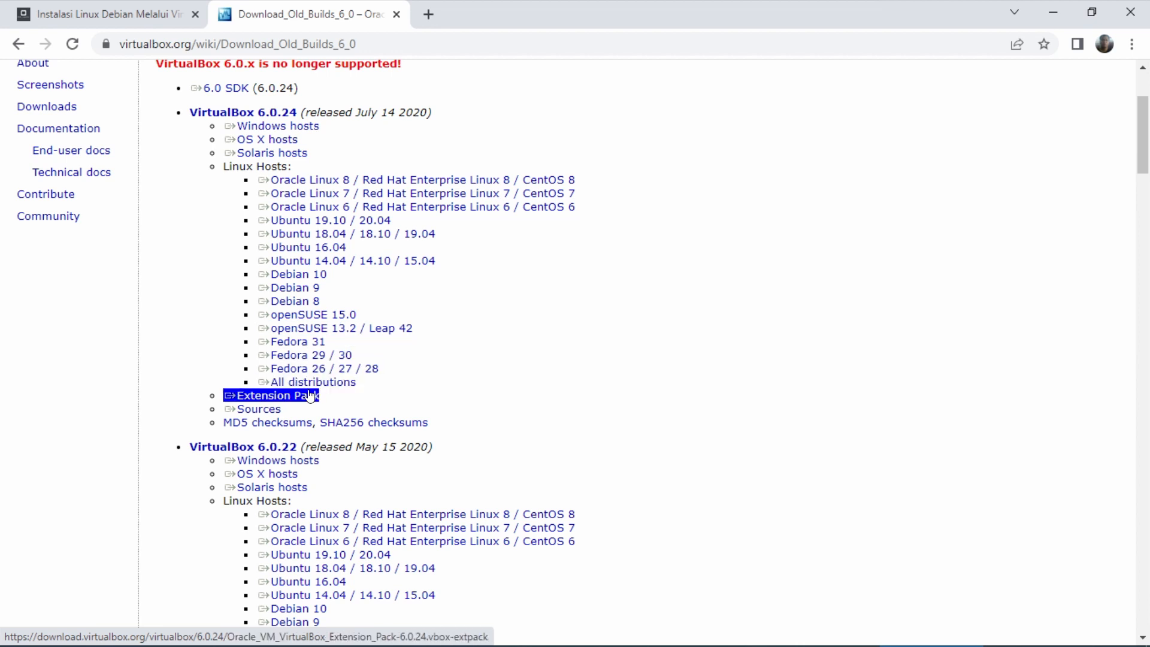
{"action": "left_click", "coordinate": [390, 396]}
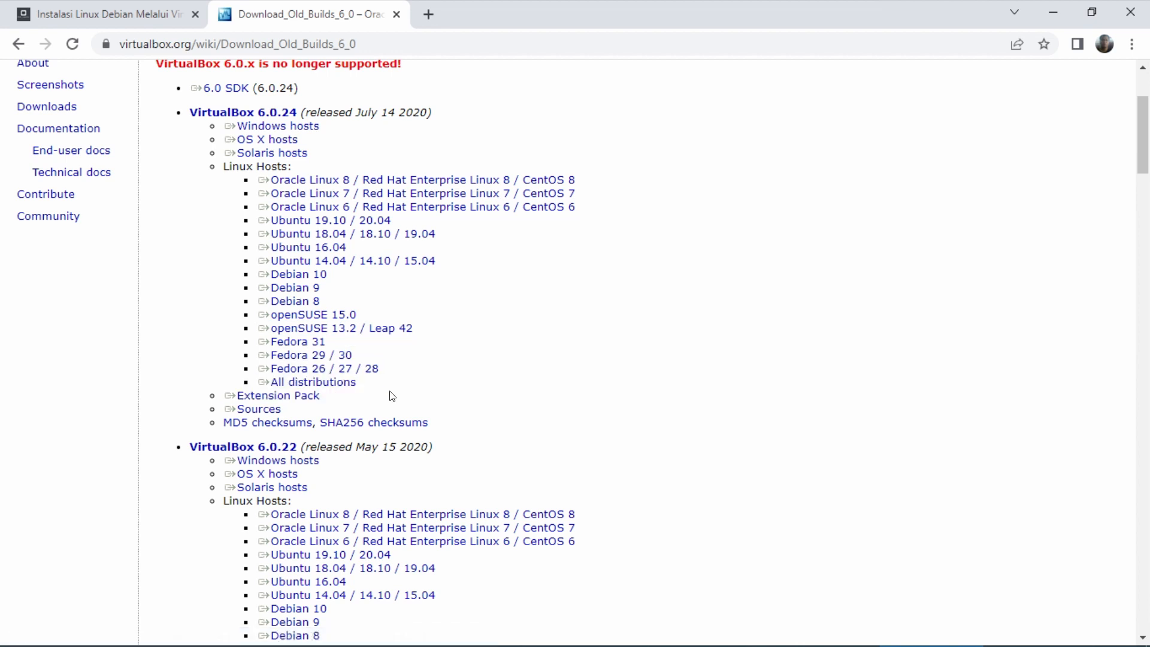
Review the VirtualBox 6.0.24 heading, Windows hosts and Extension Pack entries as the matching items to download
{"action": "triple_click", "coordinate": [375, 369]}
{"action": "triple_click", "coordinate": [359, 261]}
{"action": "triple_click", "coordinate": [269, 139]}
{"action": "triple_click", "coordinate": [268, 115]}
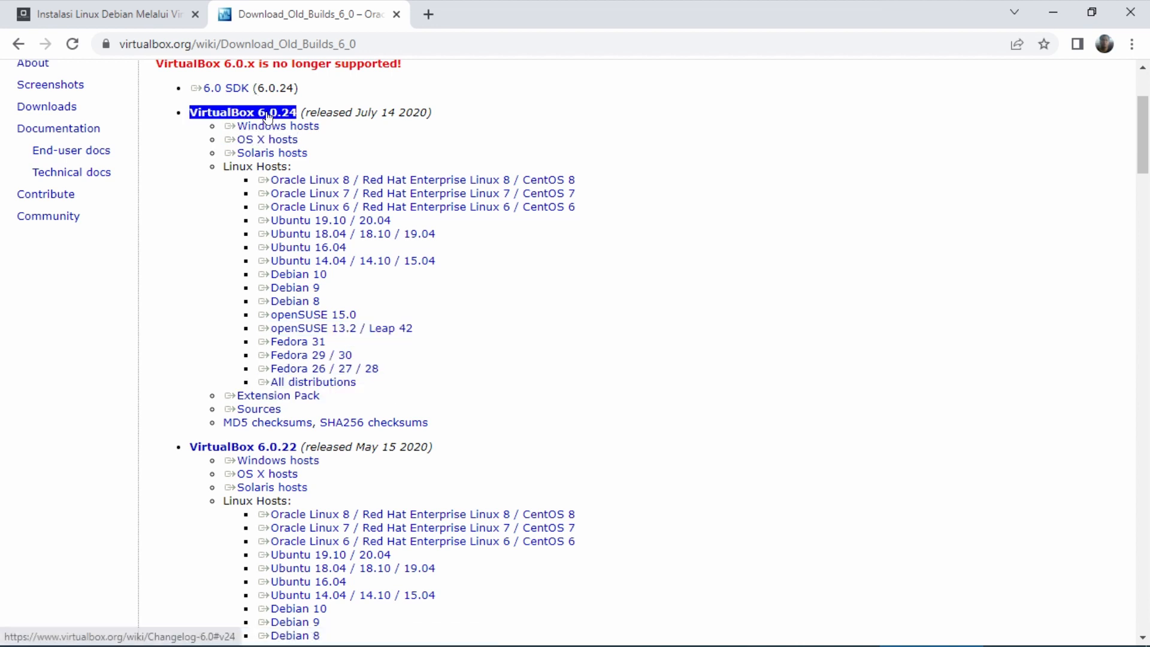
{"action": "triple_click", "coordinate": [266, 126]}
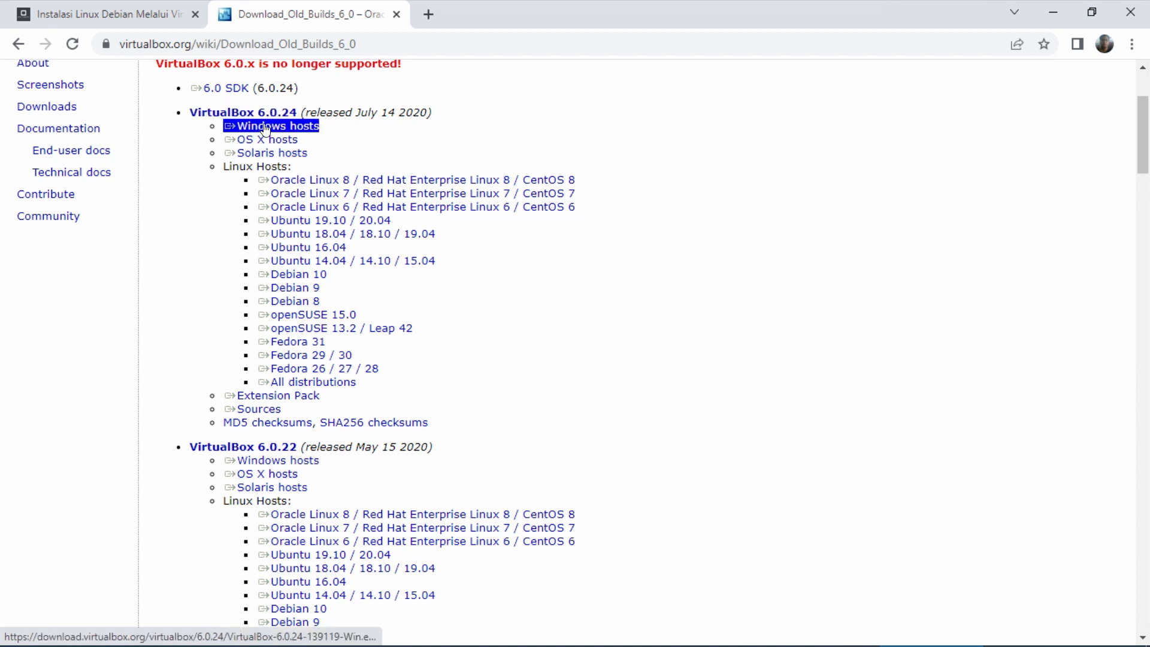
{"action": "triple_click", "coordinate": [326, 368]}
{"action": "triple_click", "coordinate": [303, 382]}
{"action": "triple_click", "coordinate": [286, 396]}
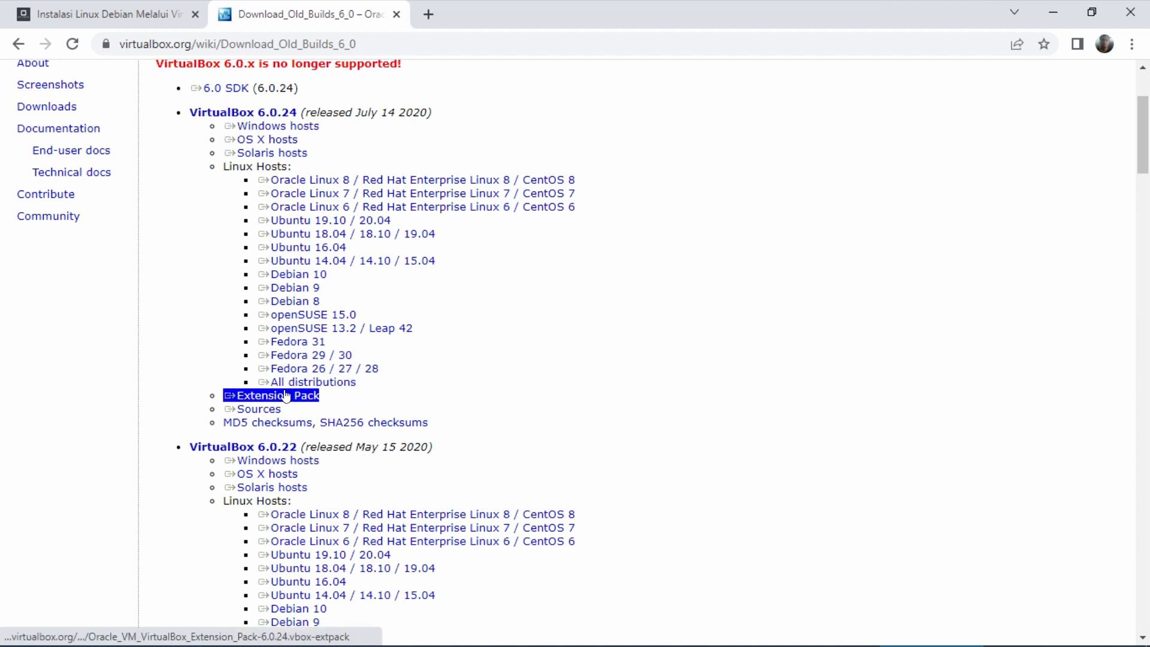
{"action": "triple_click", "coordinate": [300, 355]}
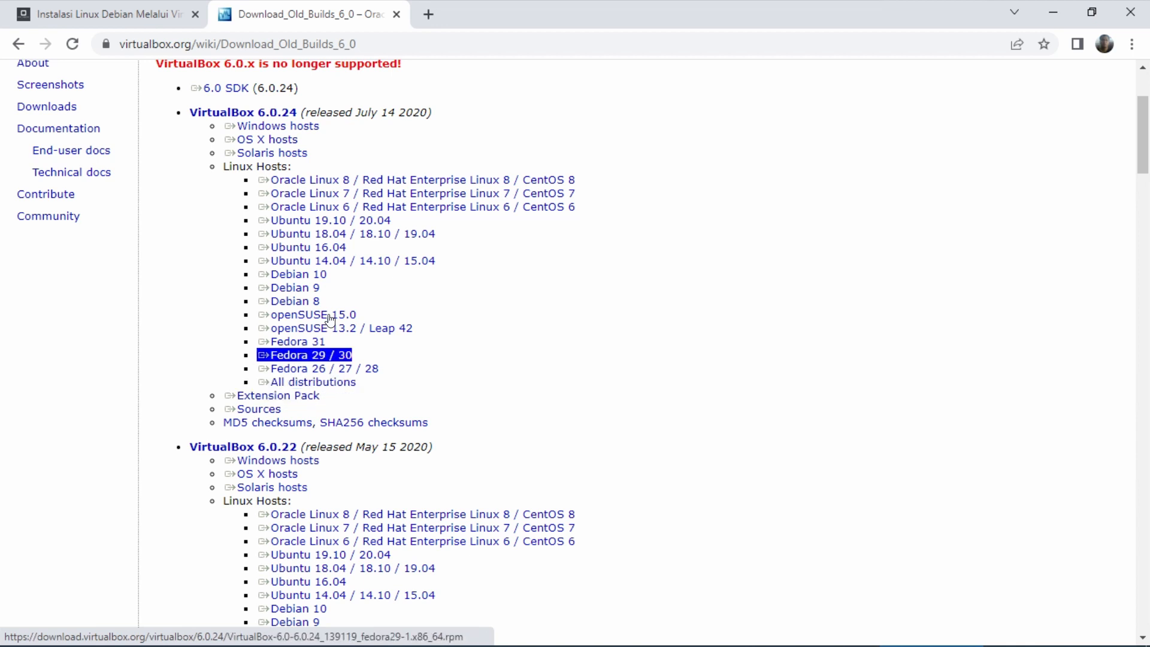
{"action": "triple_click", "coordinate": [294, 180]}
{"action": "triple_click", "coordinate": [286, 127]}
{"action": "triple_click", "coordinate": [263, 113]}
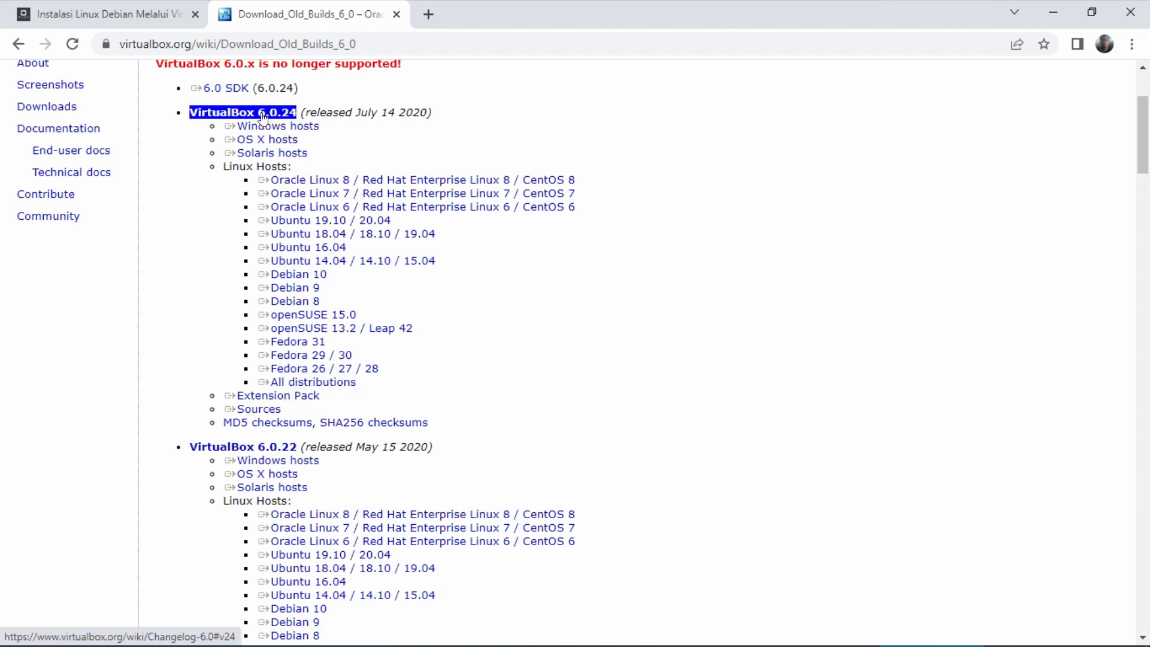
{"action": "triple_click", "coordinate": [275, 128]}
{"action": "triple_click", "coordinate": [359, 193]}
{"action": "left_click", "coordinate": [516, 380]}
Look through the VirtualBox 6.0.22 packages, and return to the 6.0.24 list to highlight its Extension Pack
{"action": "scroll", "coordinate": [515, 380], "scroll_direction": "down", "scroll_amount": 4}
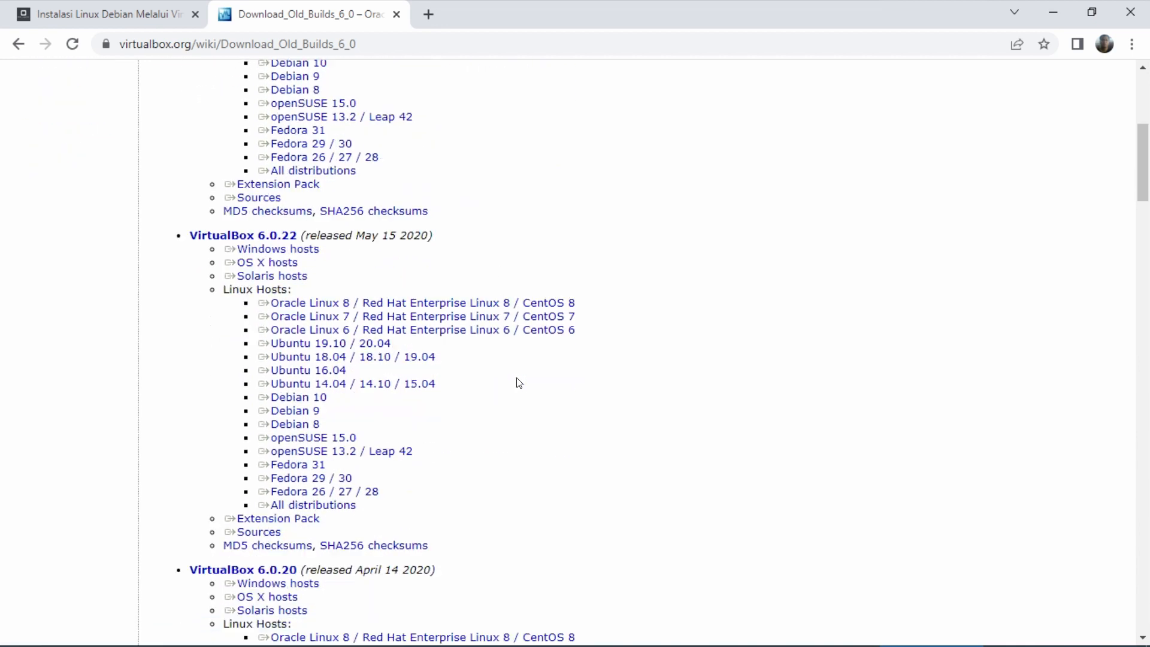
{"action": "triple_click", "coordinate": [306, 484]}
{"action": "left_click", "coordinate": [393, 453]}
{"action": "scroll", "coordinate": [642, 282], "scroll_direction": "up", "scroll_amount": 6}
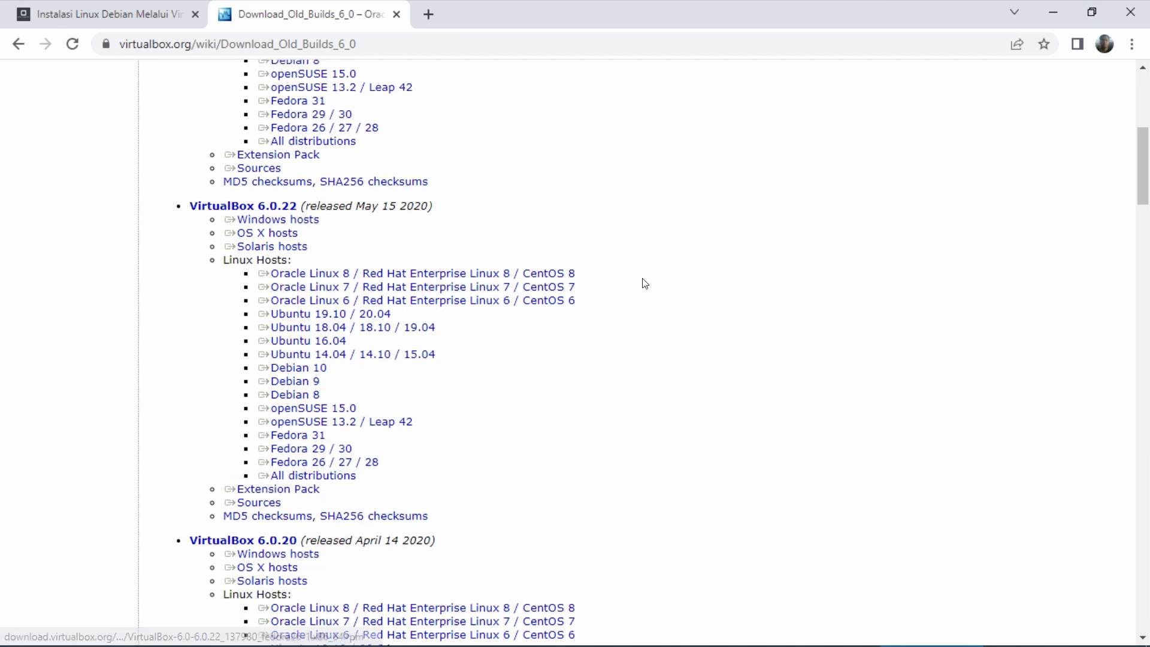
{"action": "triple_click", "coordinate": [497, 264]}
{"action": "triple_click", "coordinate": [278, 479]}
{"action": "triple_click", "coordinate": [324, 453]}
{"action": "triple_click", "coordinate": [311, 439]}
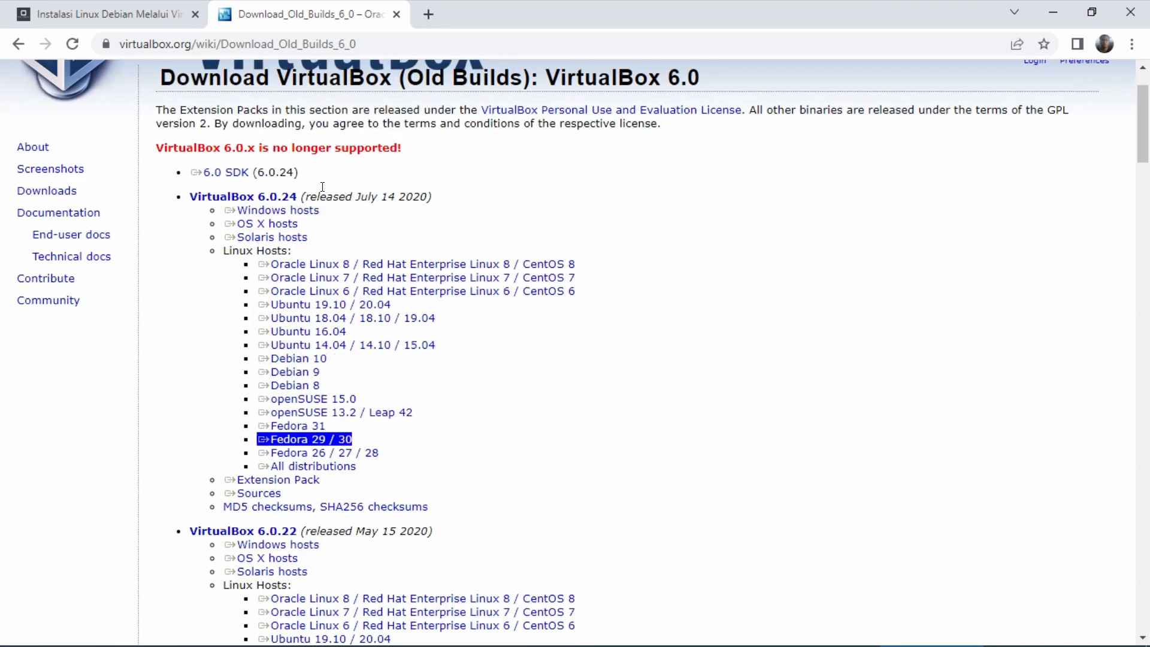
{"action": "triple_click", "coordinate": [306, 467]}
{"action": "triple_click", "coordinate": [306, 483]}
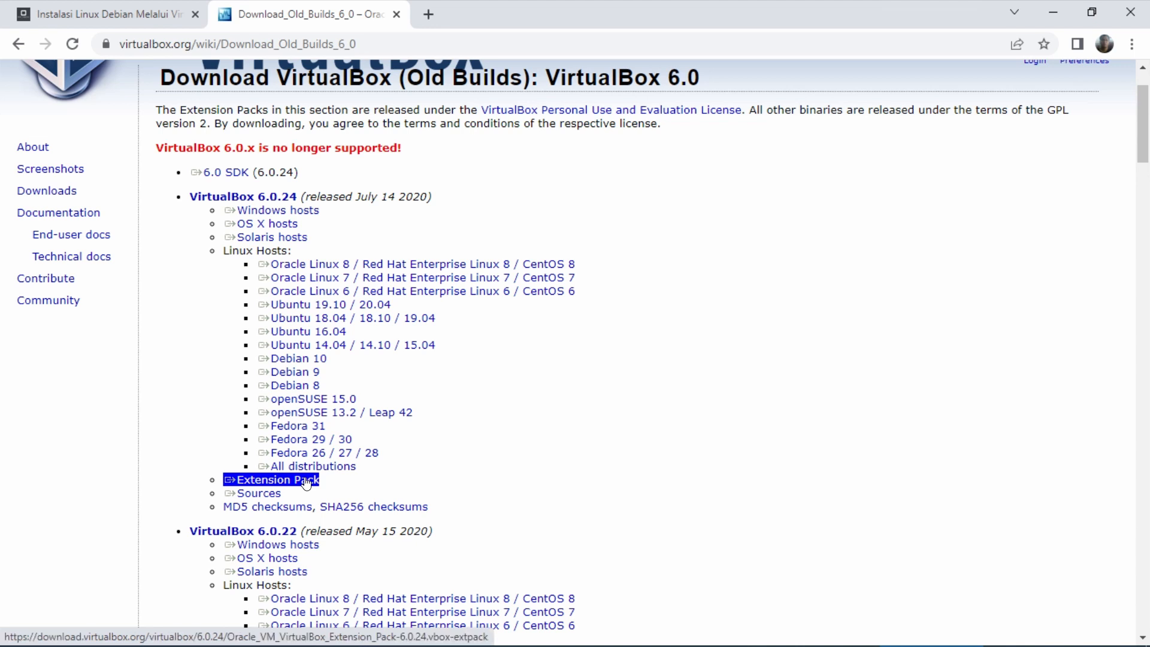
{"action": "left_click", "coordinate": [418, 473]}
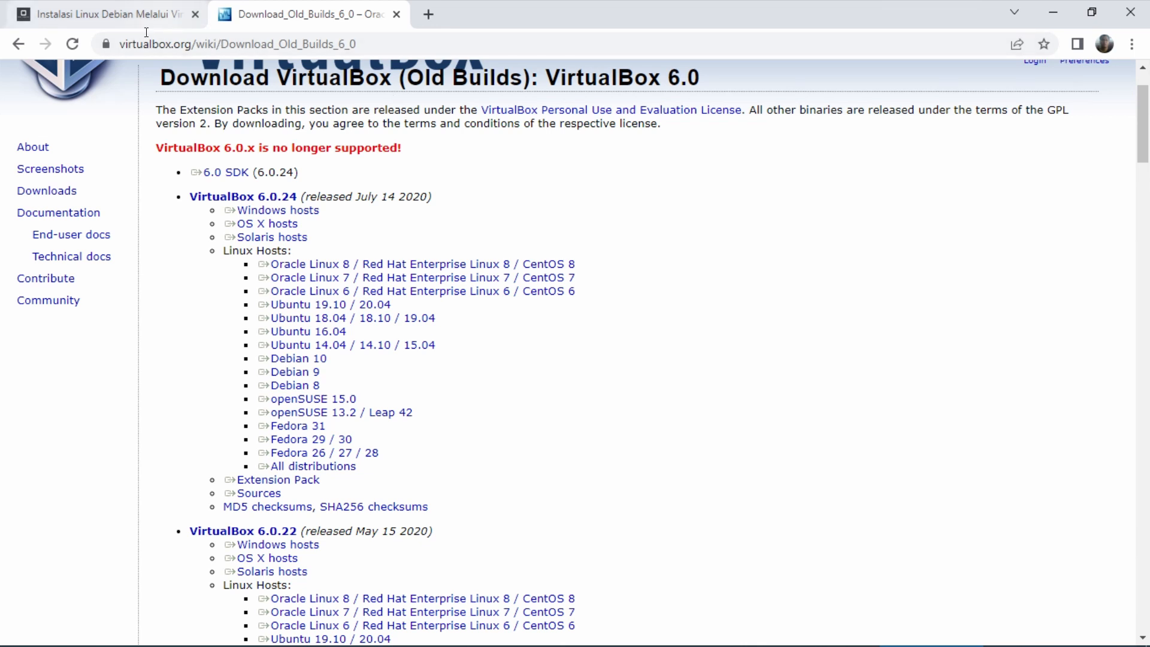
Close the VirtualBox downloads page and read instructions 3 and 4 of the Debian installation tutorial
{"action": "left_click", "coordinate": [399, 9]}
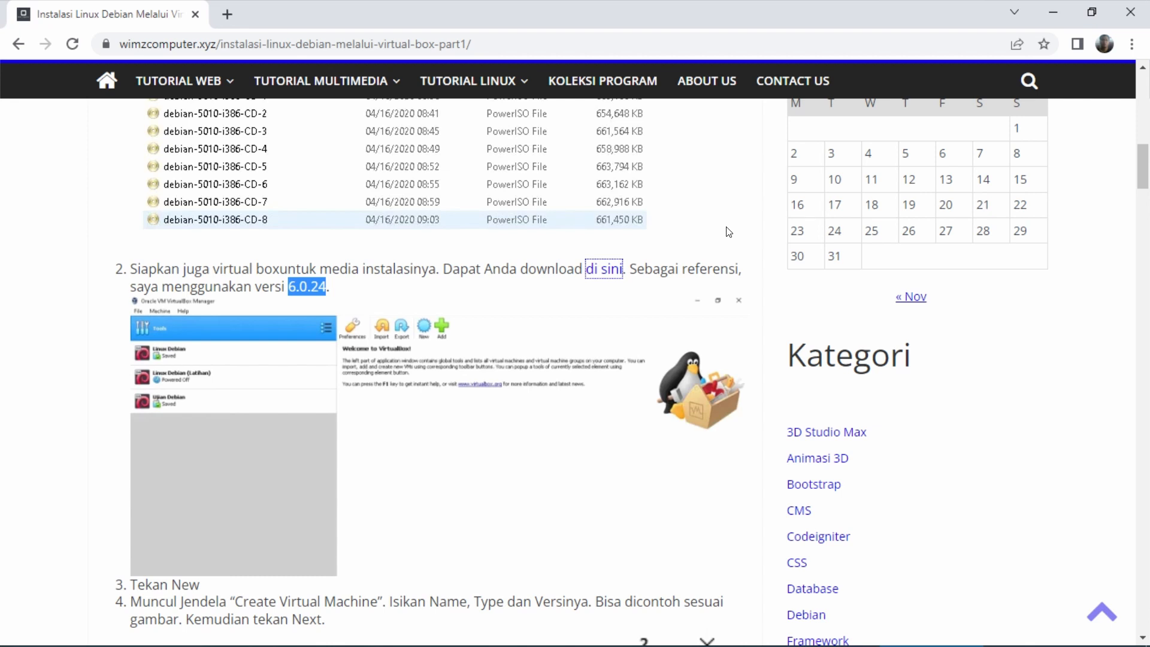
{"action": "scroll", "coordinate": [633, 269], "scroll_direction": "down", "scroll_amount": 3}
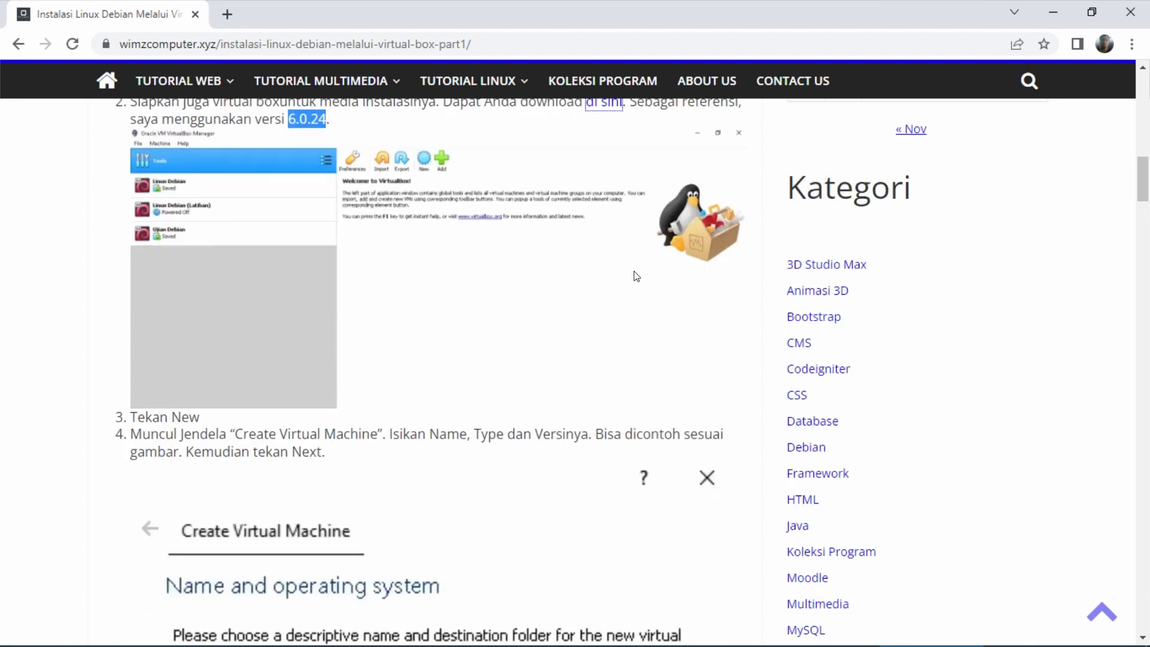
Switch to Oracle VM VirtualBox Manager and show the Tools welcome page
{"action": "mouse_move", "coordinate": [1140, 637]}
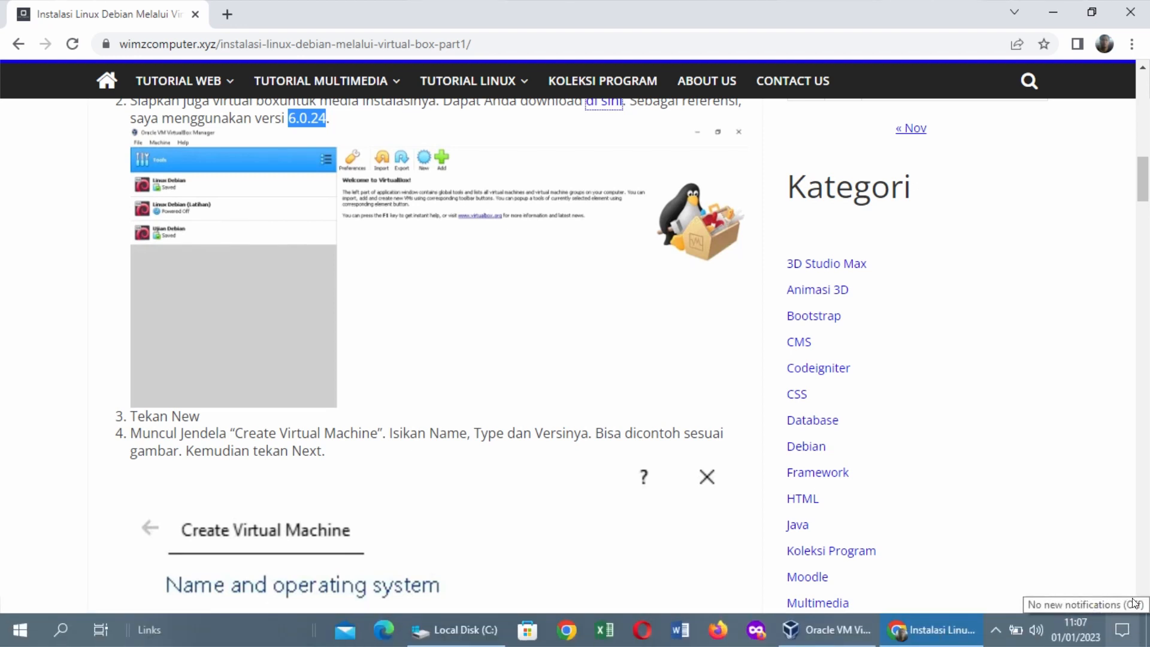
{"action": "scroll", "coordinate": [372, 418], "scroll_direction": "up", "scroll_amount": 1}
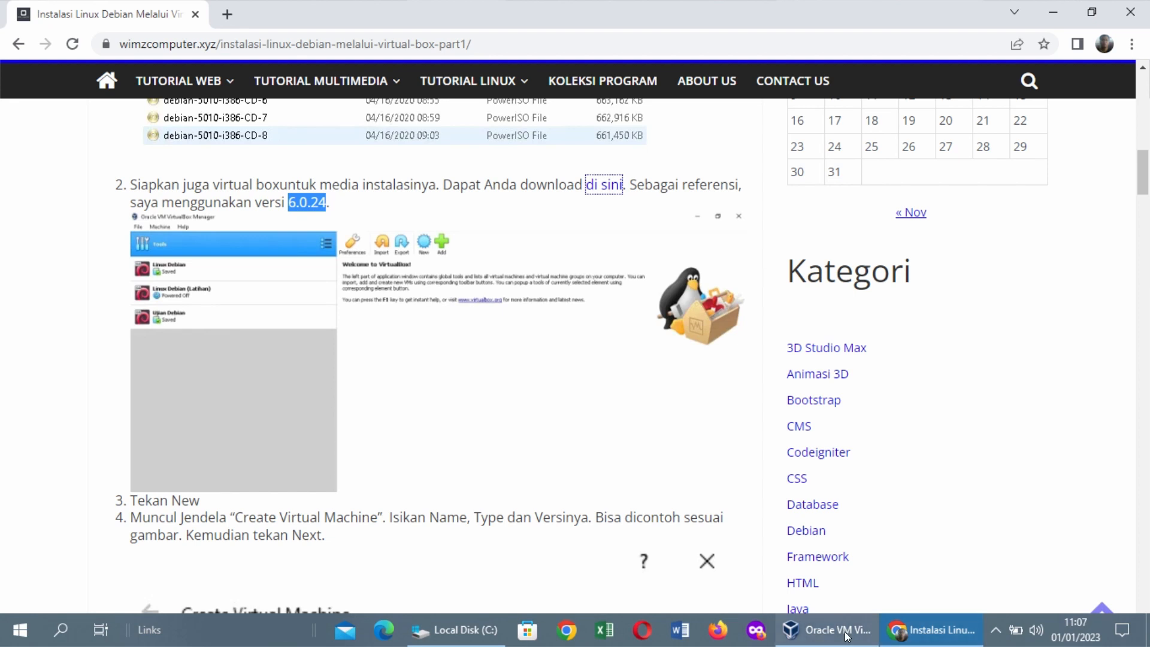
{"action": "left_click", "coordinate": [846, 635]}
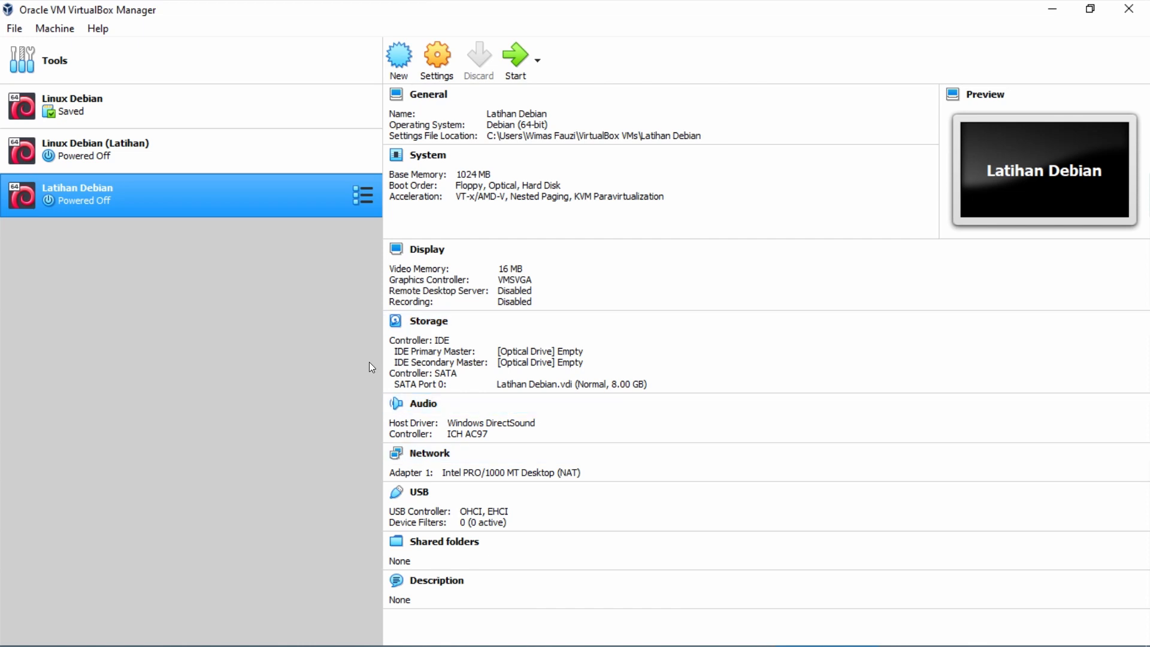
{"action": "left_click", "coordinate": [166, 52]}
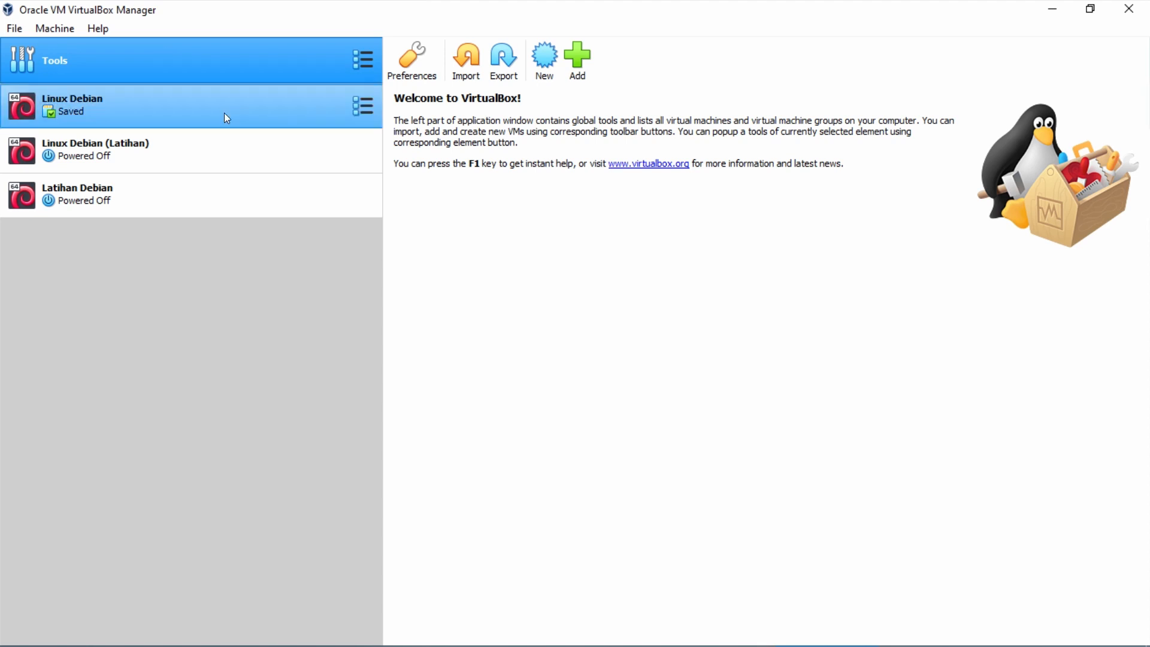
Start a new virtual machine named "Belajar Debian" with type Linux and version Debian (64-bit)
{"action": "left_click", "coordinate": [556, 70]}
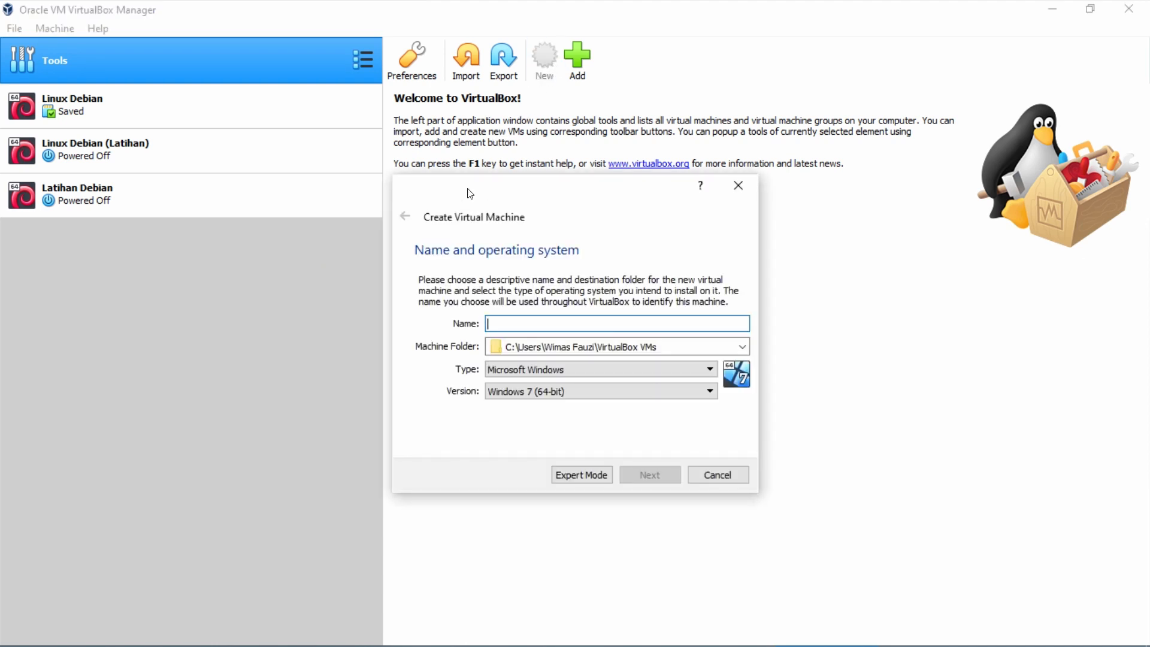
{"action": "left_click_drag", "start_coordinate": [470, 192], "coordinate": [442, 136]}
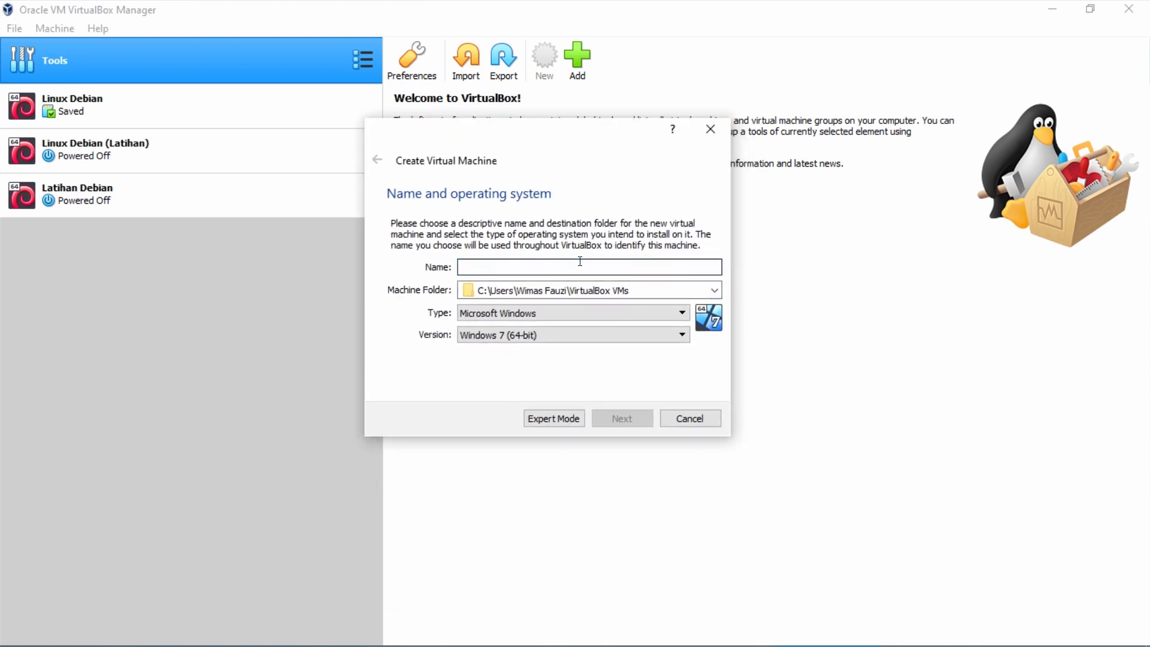
{"action": "type", "text": "Belaja"}
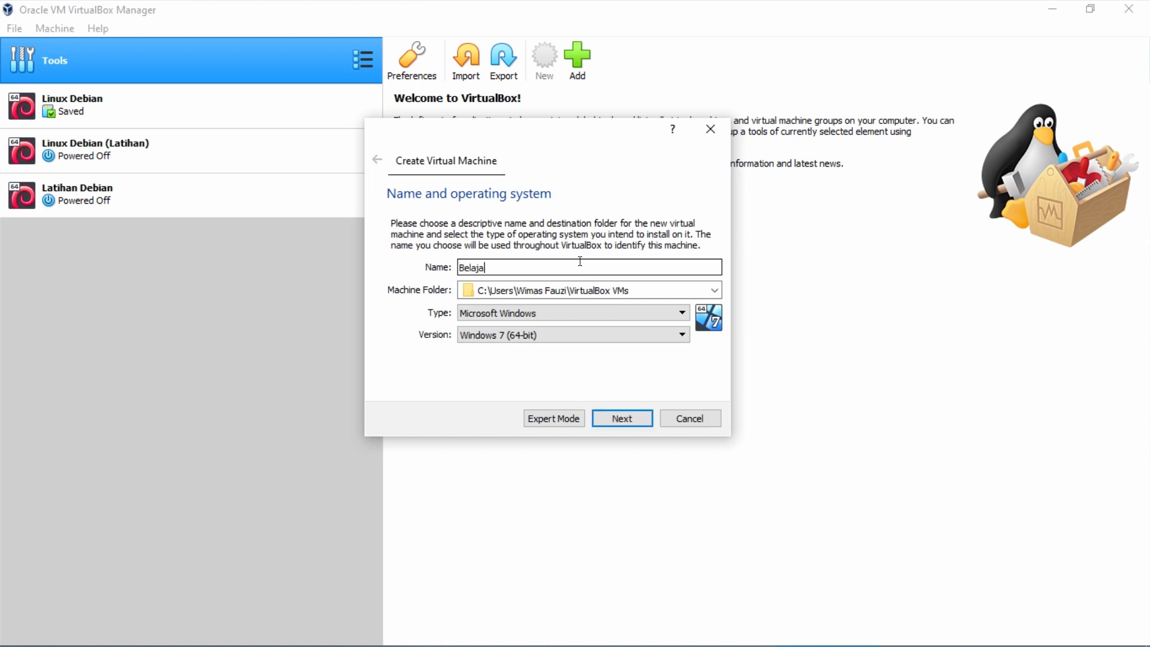
{"action": "type", "text": "r Debain"}
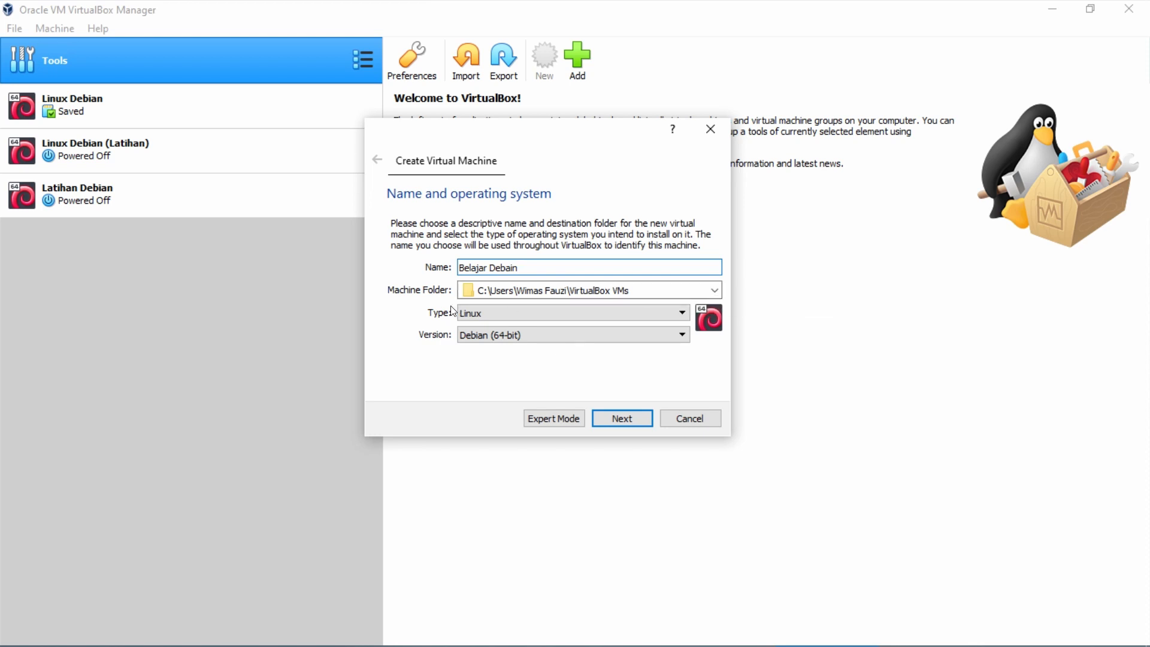
{"action": "left_click", "coordinate": [500, 312]}
{"action": "left_click", "coordinate": [501, 313]}
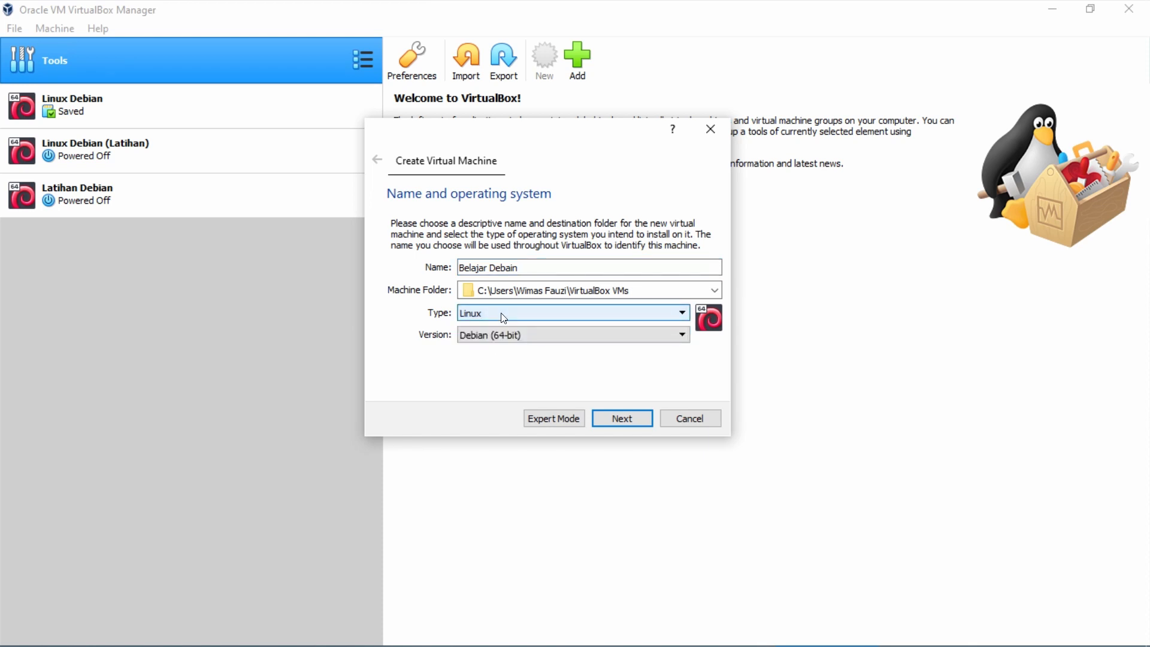
{"action": "left_click", "coordinate": [522, 267]}
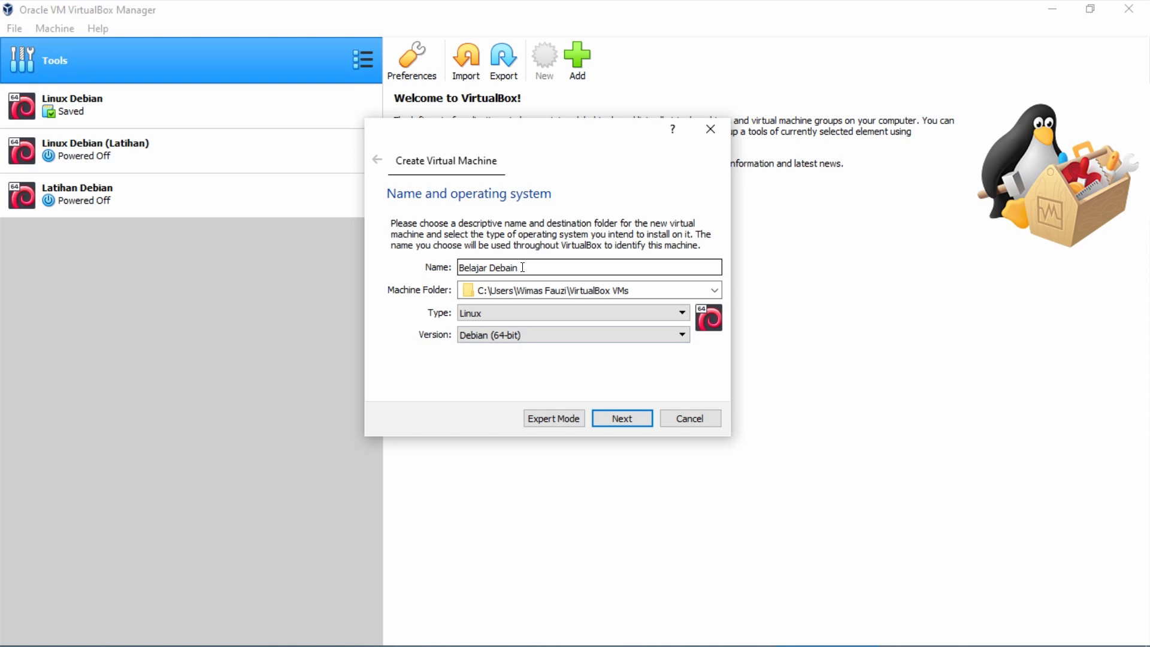
{"action": "left_click_drag", "start_coordinate": [522, 267], "coordinate": [506, 265]}
{"action": "type", "text": "ian"}
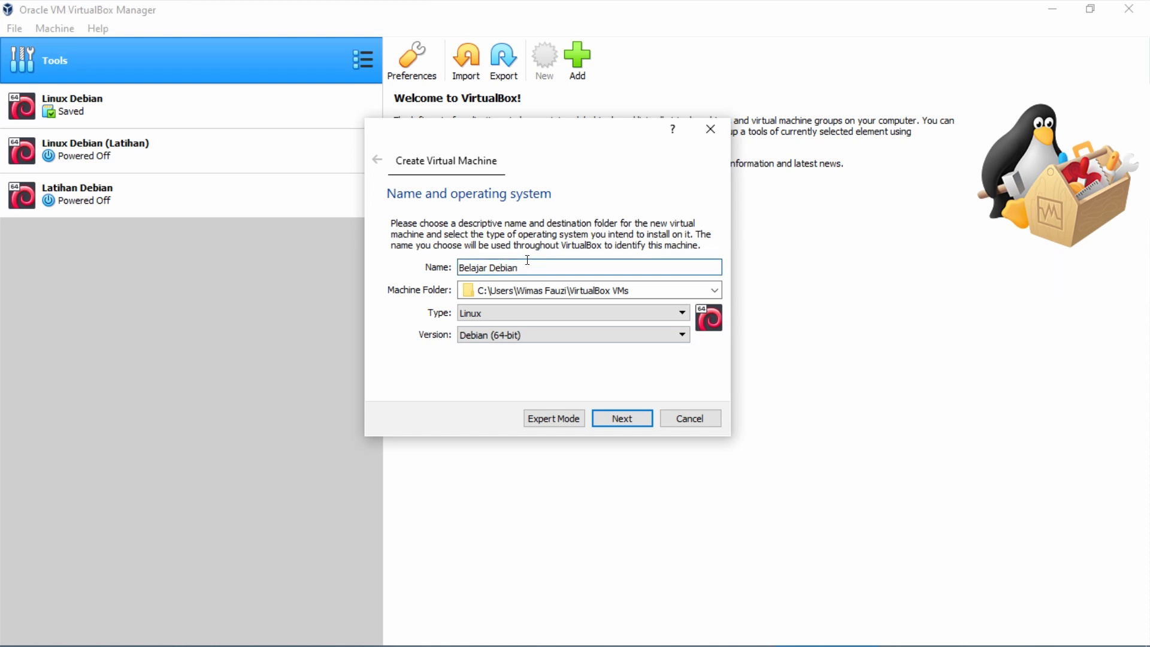
Try "Belajar Windows 10" as the machine name, and change it back to "Belajar Debian"
{"action": "left_click_drag", "start_coordinate": [539, 134], "coordinate": [549, 165]}
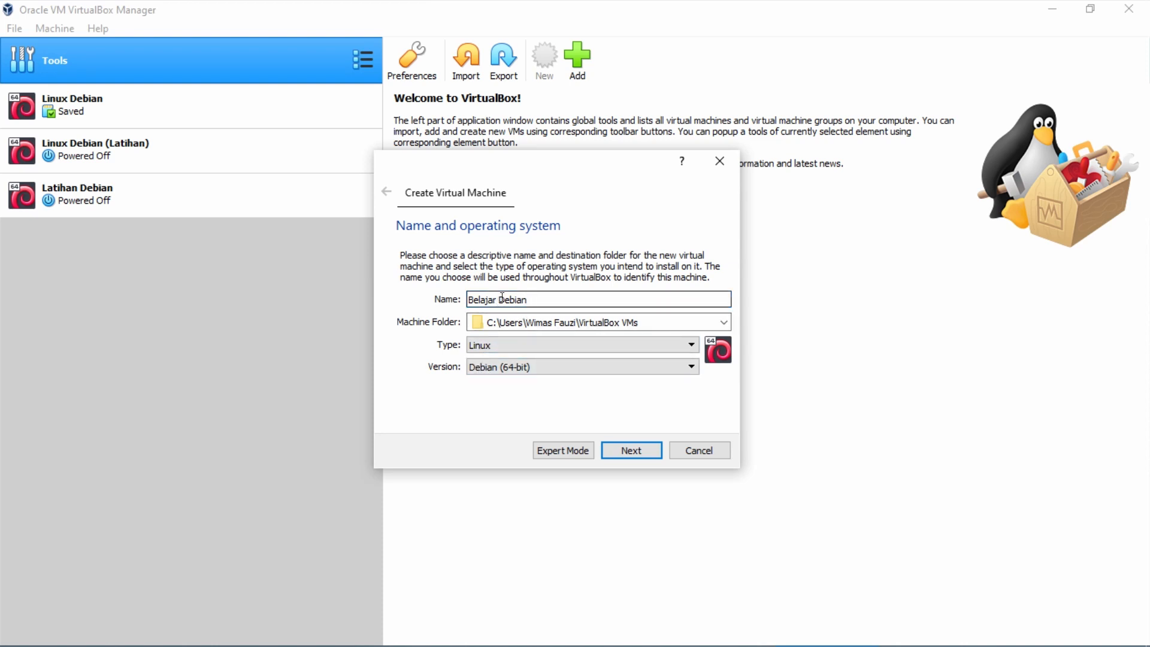
{"action": "left_click_drag", "start_coordinate": [502, 298], "coordinate": [532, 298]}
{"action": "type", "text": "Wind"}
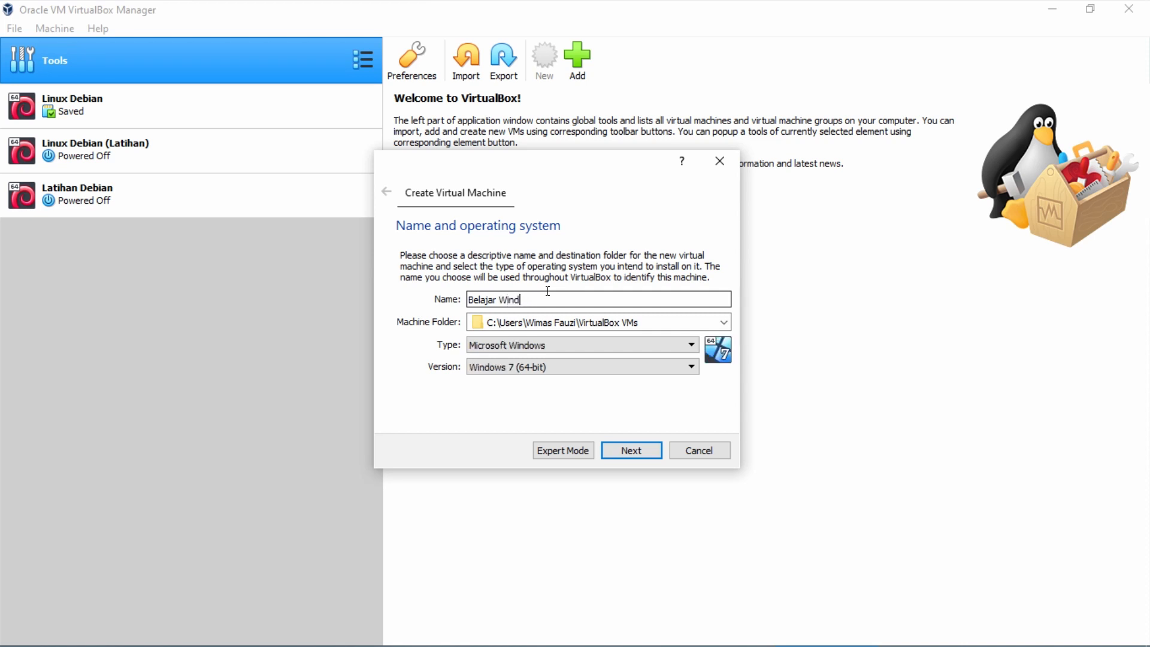
{"action": "type", "text": "ows"}
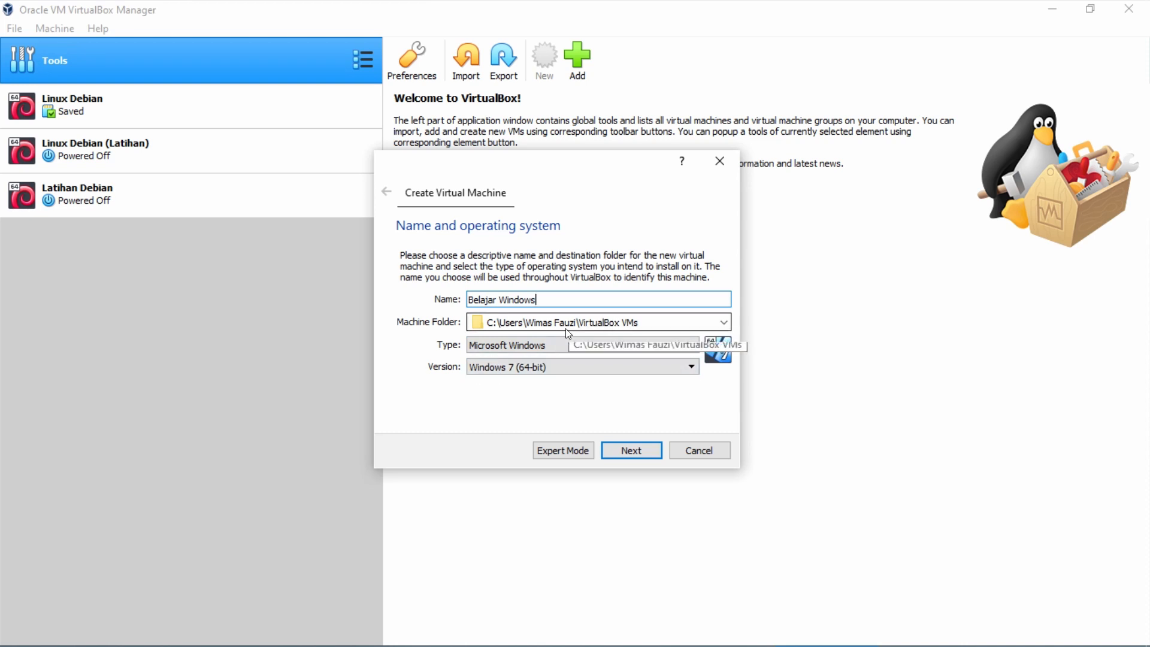
{"action": "type", "text": " 10"}
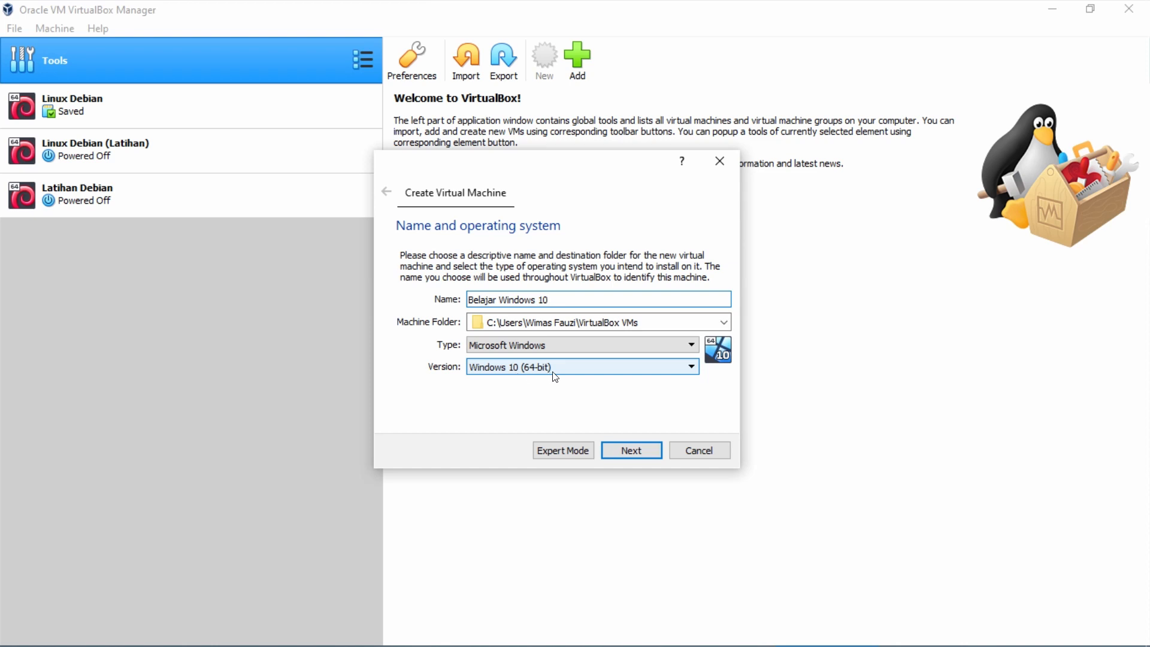
{"action": "left_click_drag", "start_coordinate": [550, 298], "coordinate": [496, 292]}
{"action": "type", "text": "Debian"}
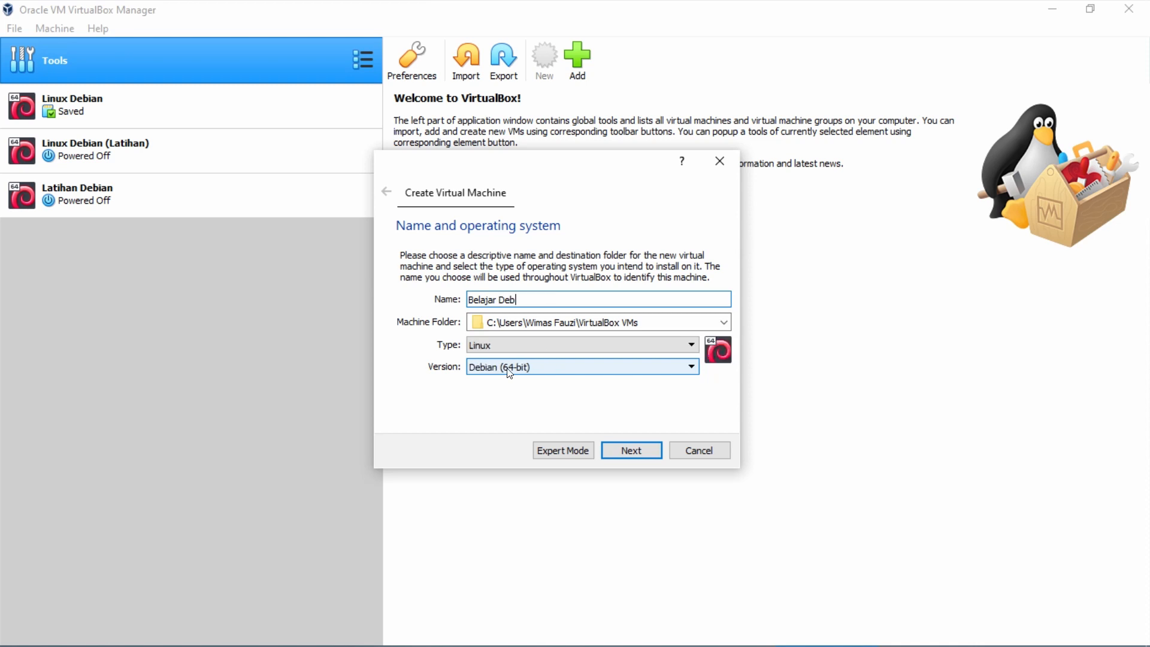
Accept the name and operating system, keep 1024 MB of memory, and choose to create a virtual hard disk now
{"action": "left_click", "coordinate": [649, 449]}
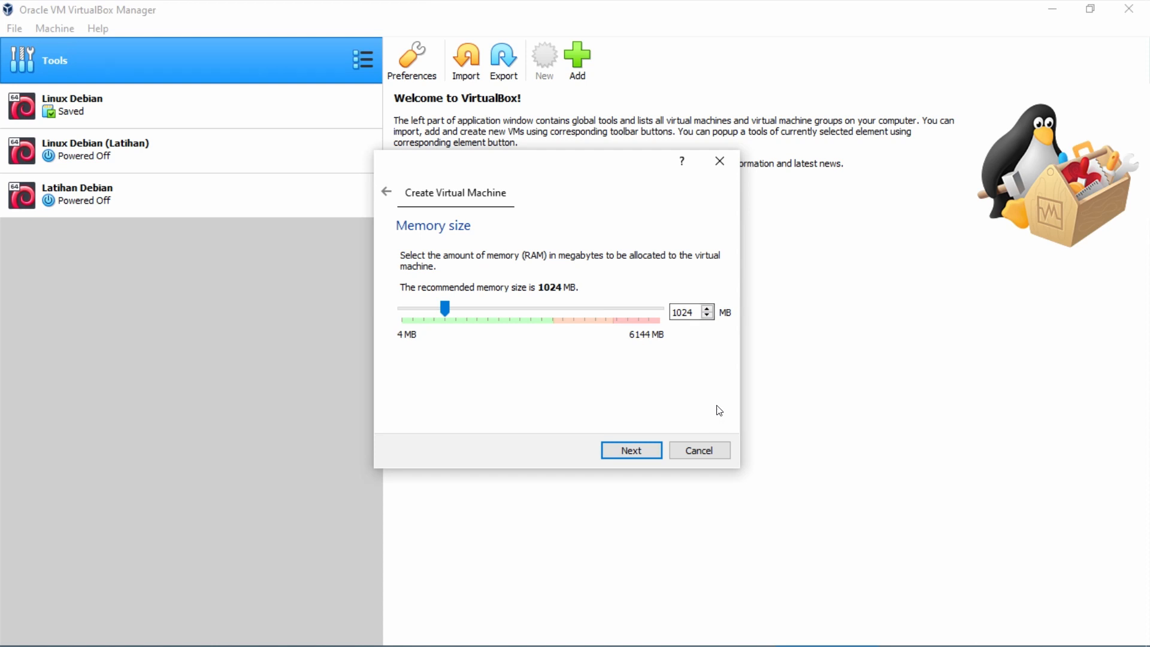
{"action": "left_click", "coordinate": [630, 450]}
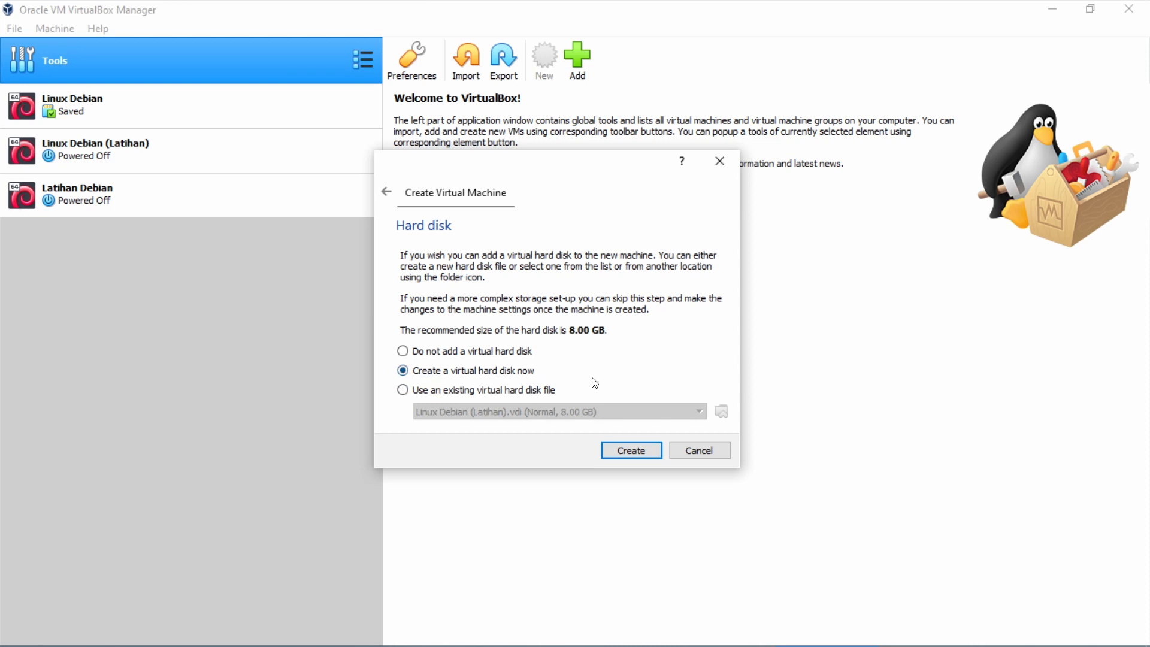
{"action": "left_click", "coordinate": [644, 450]}
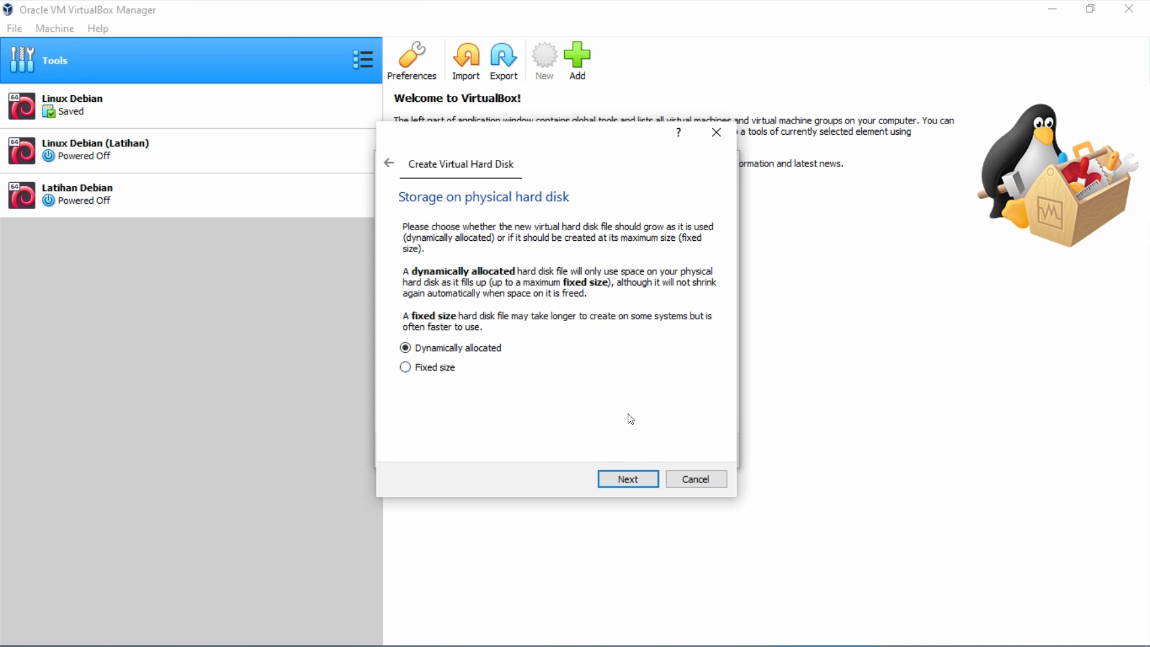
Create the dynamically allocated virtual hard disk Belajar Debian.vdi with a size of 8.00 GB
{"action": "left_click", "coordinate": [634, 477]}
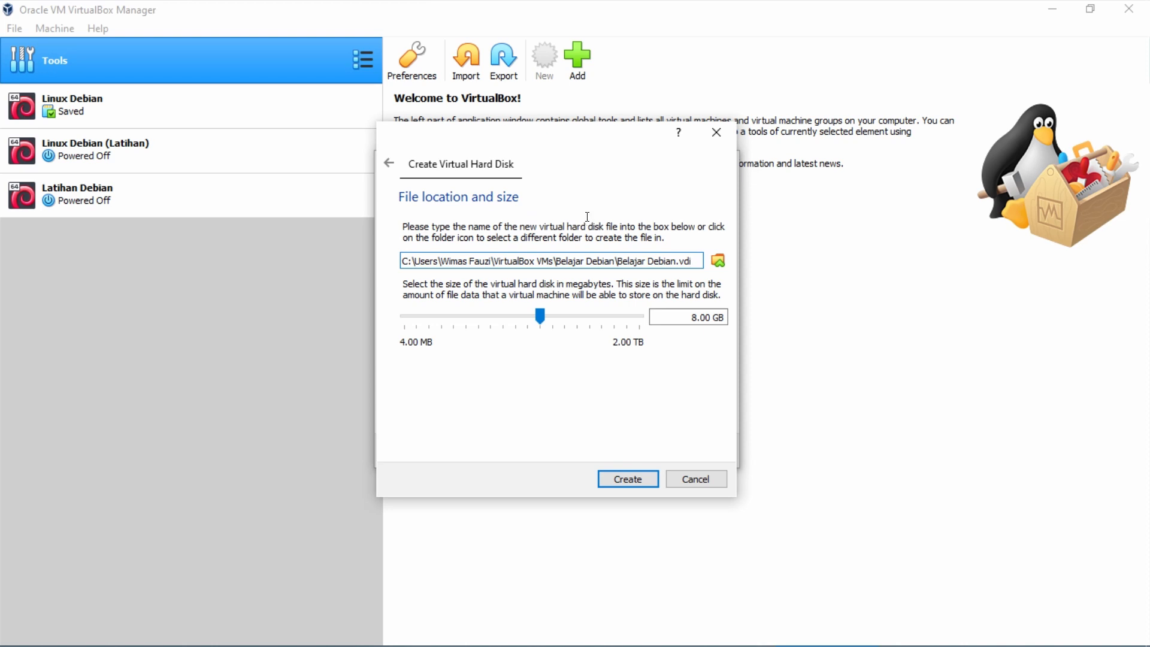
{"action": "left_click", "coordinate": [405, 259]}
{"action": "mouse_move", "coordinate": [569, 331]}
{"action": "mouse_move", "coordinate": [440, 324]}
{"action": "left_click", "coordinate": [630, 480]}
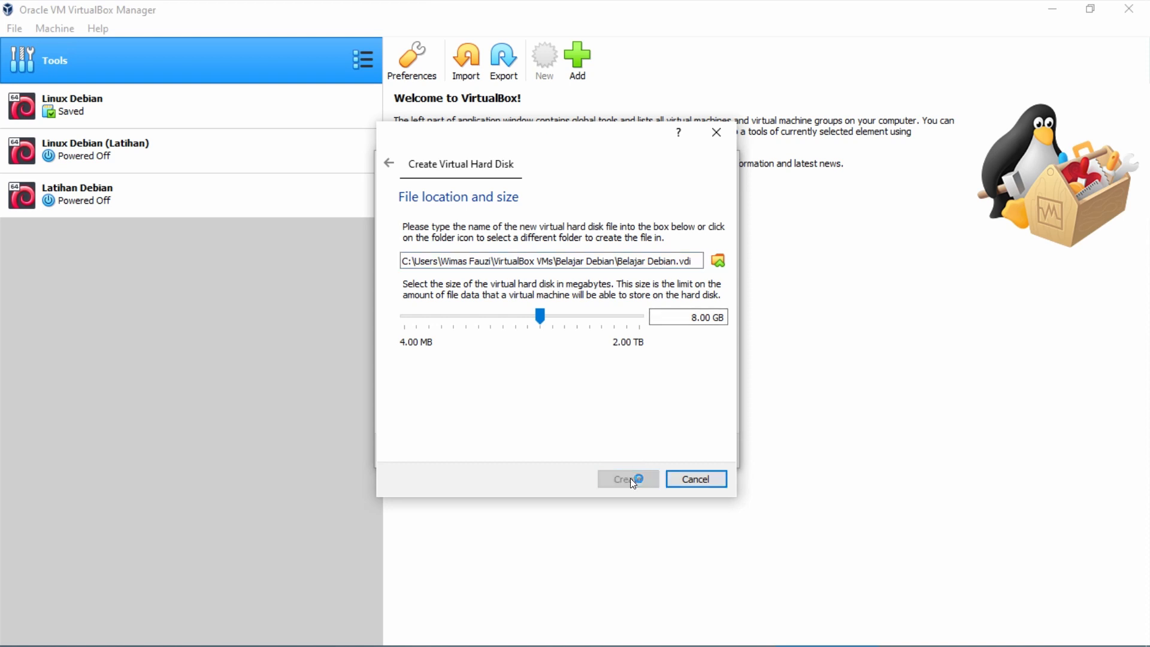